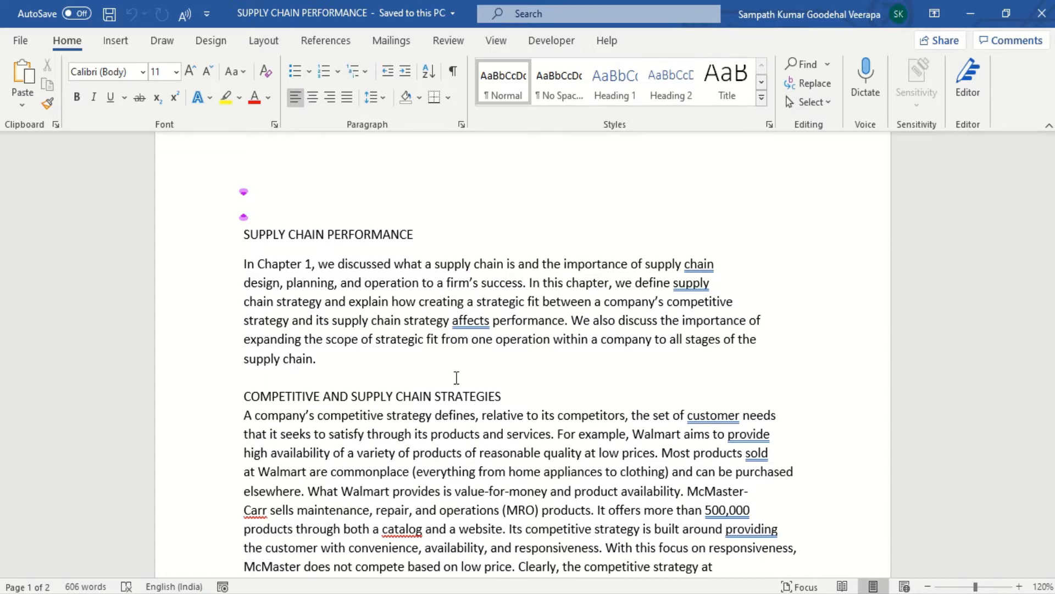
scroll(457, 378, "up", 2)
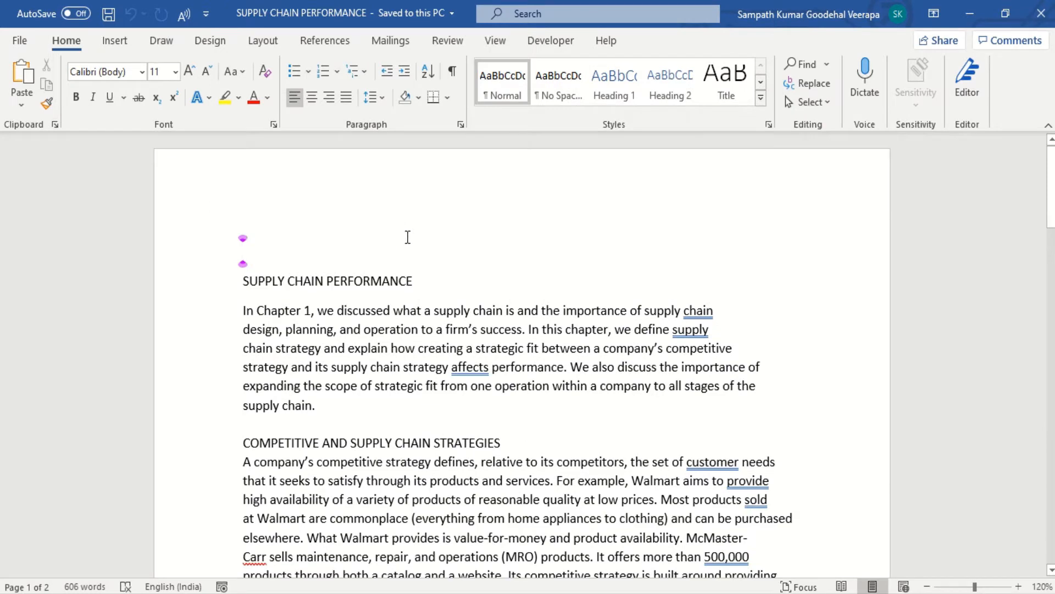
left_click(325, 41)
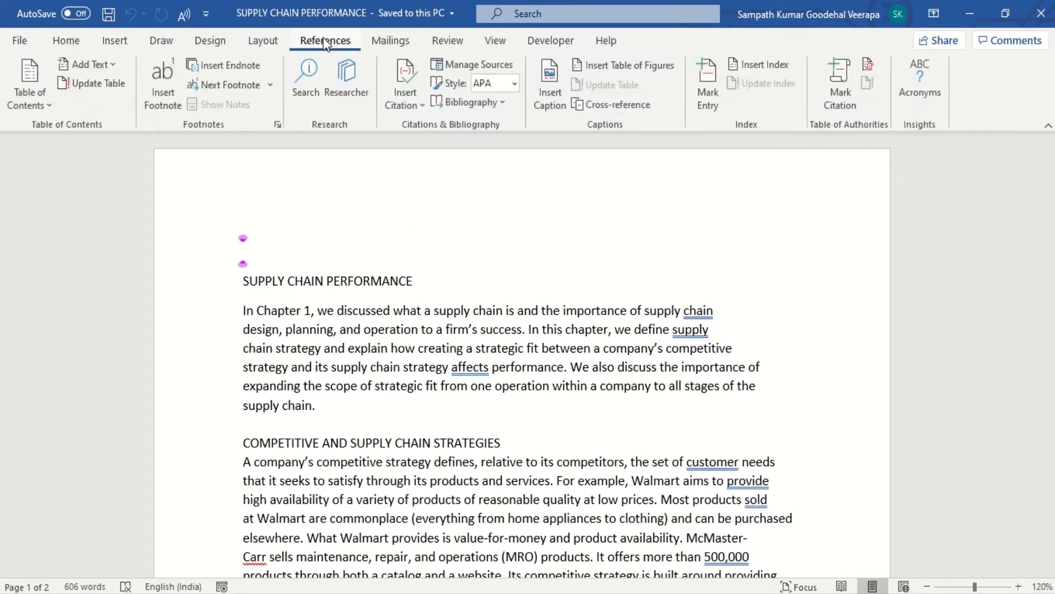
left_click(42, 95)
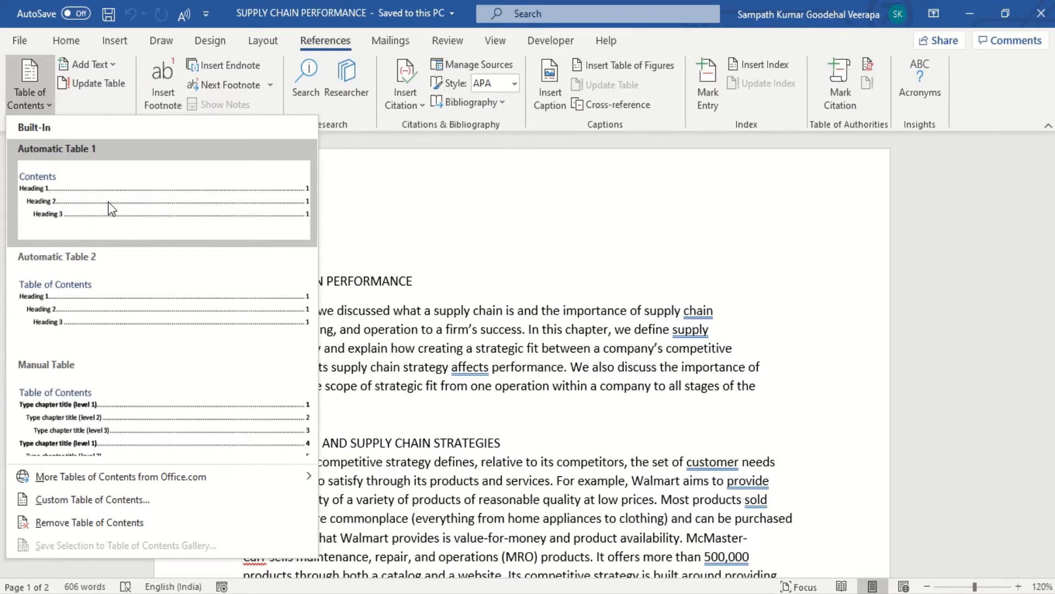
left_click(479, 276)
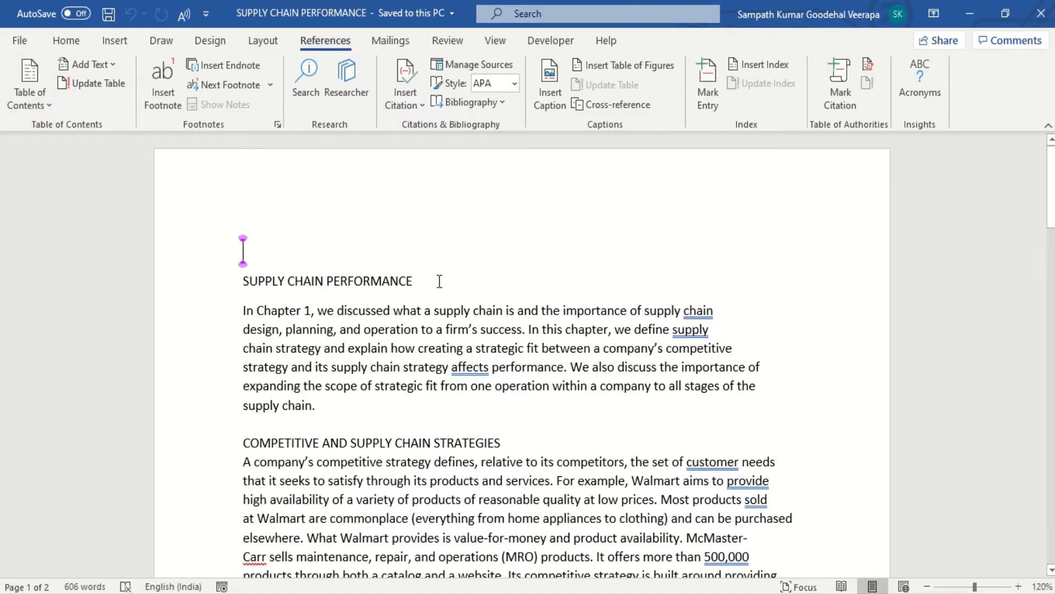
Apply the Heading 1 style to the title "SUPPLY CHAIN PERFORMANCE".
left_click(439, 281)
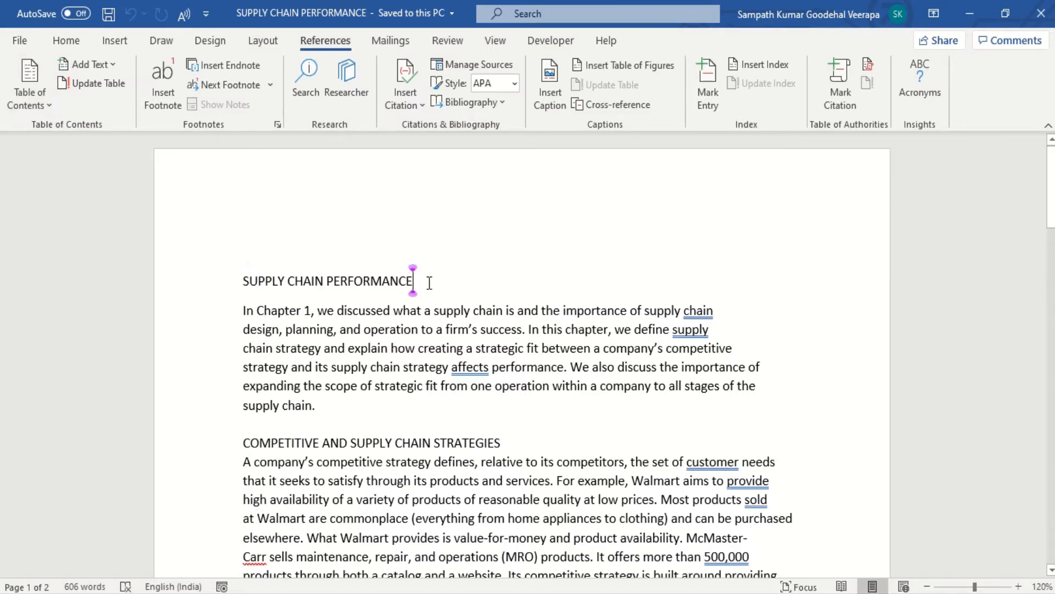
left_click(71, 41)
left_click(614, 83)
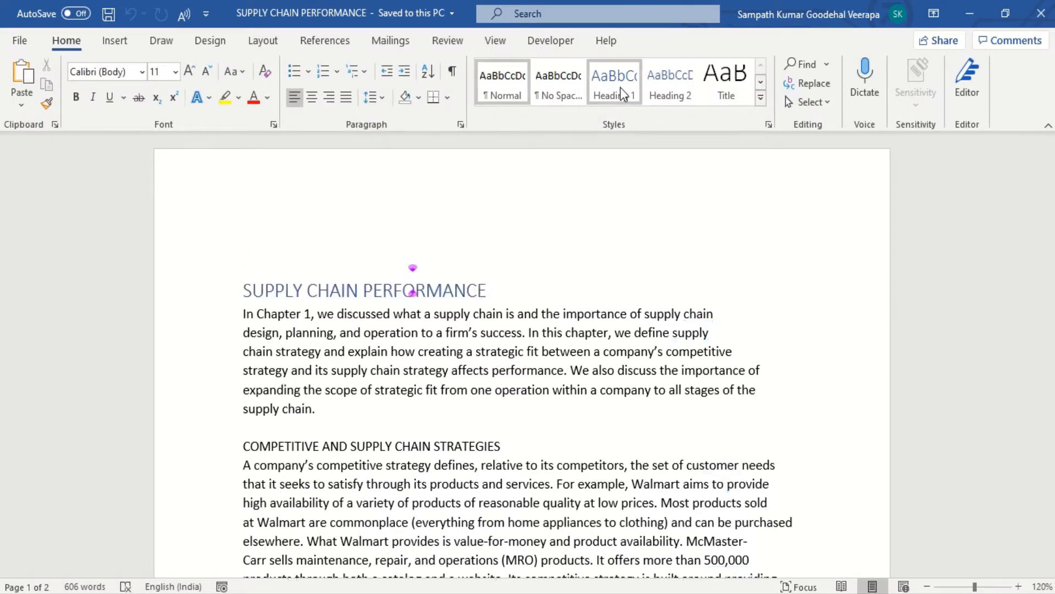
Apply the Heading 2 style to "COMPETITIVE AND SUPPLY CHAIN STRATEGIES" and "ACHIEVING STRATEGIC FIT".
left_click(539, 446)
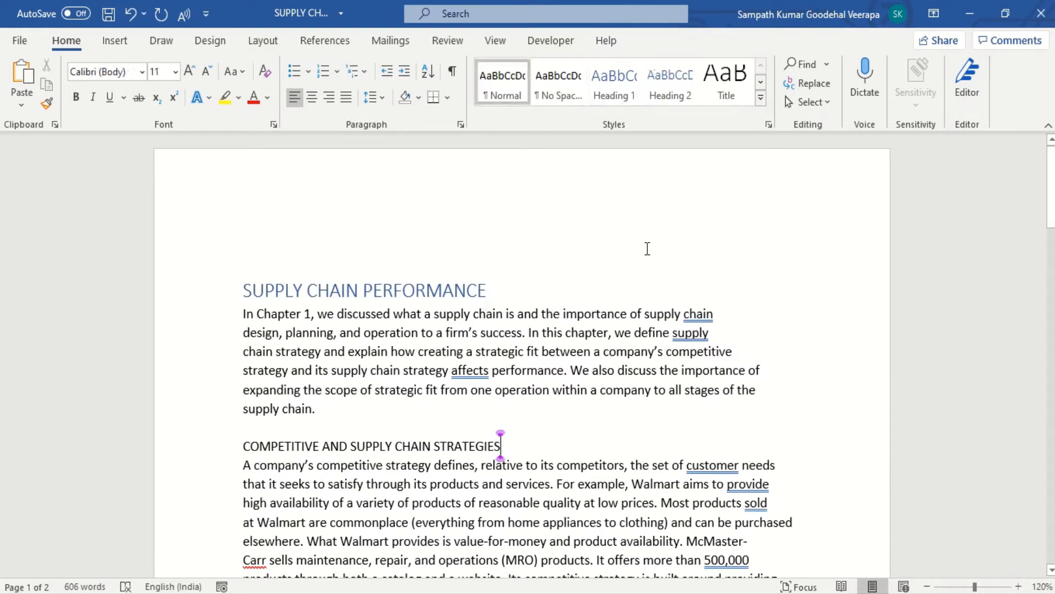
left_click(682, 84)
scroll(544, 430, "down", 5)
left_click(434, 440)
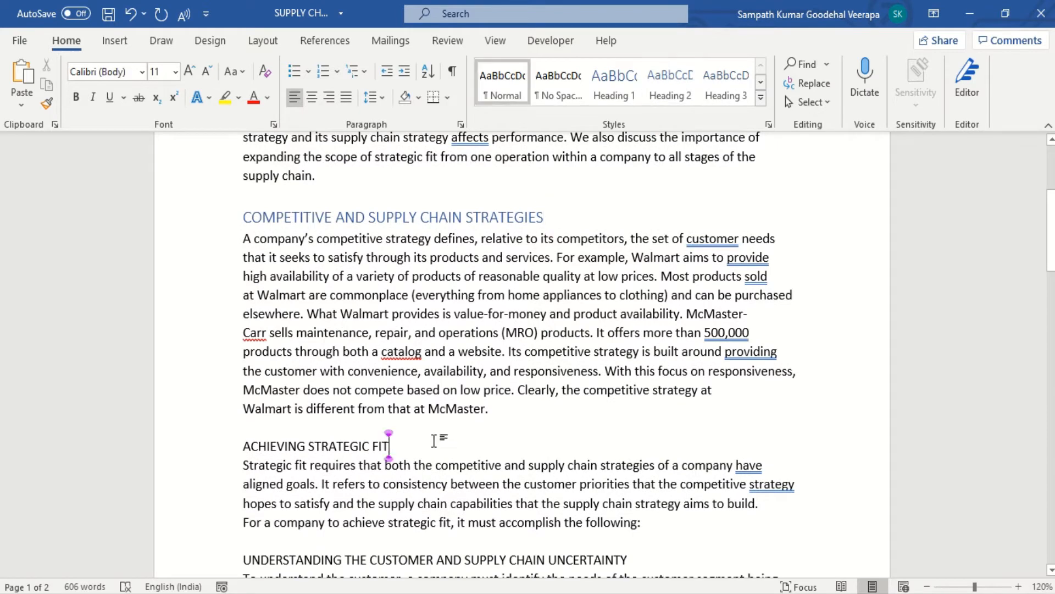
left_click(670, 88)
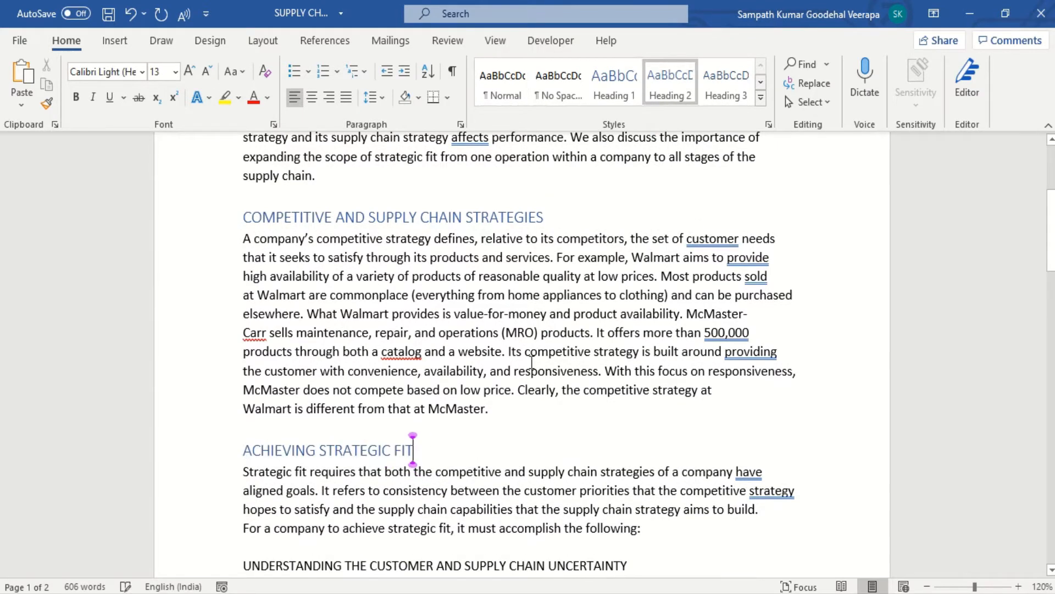
Apply the Heading 2 style to "UNDERSTANDING THE CUSTOMER AND SUPPLY CHAIN UNCERTAINTY" and "UNDERSTANDING THE SUPPLY CHAIN CAPABILITIES".
scroll(531, 364, "down", 3)
left_click(659, 427)
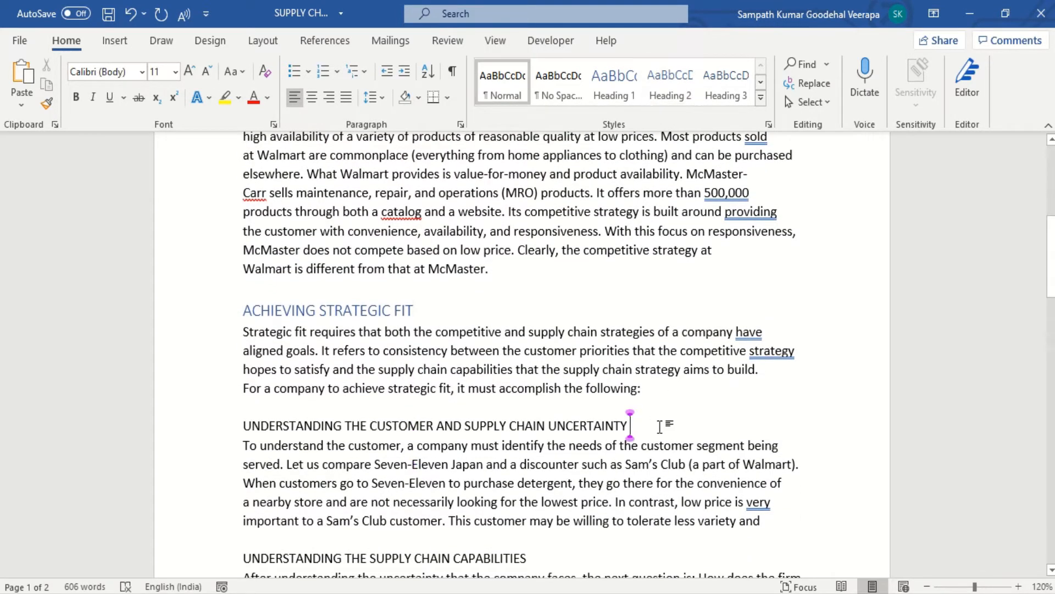
left_click(674, 86)
scroll(636, 344, "down", 5)
left_click(578, 327)
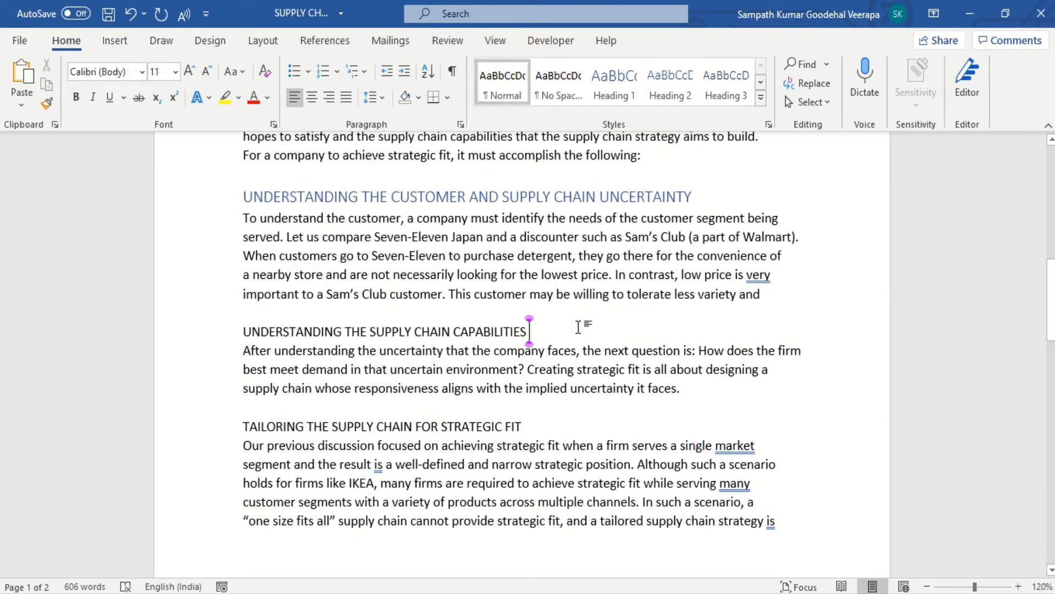
left_click(671, 86)
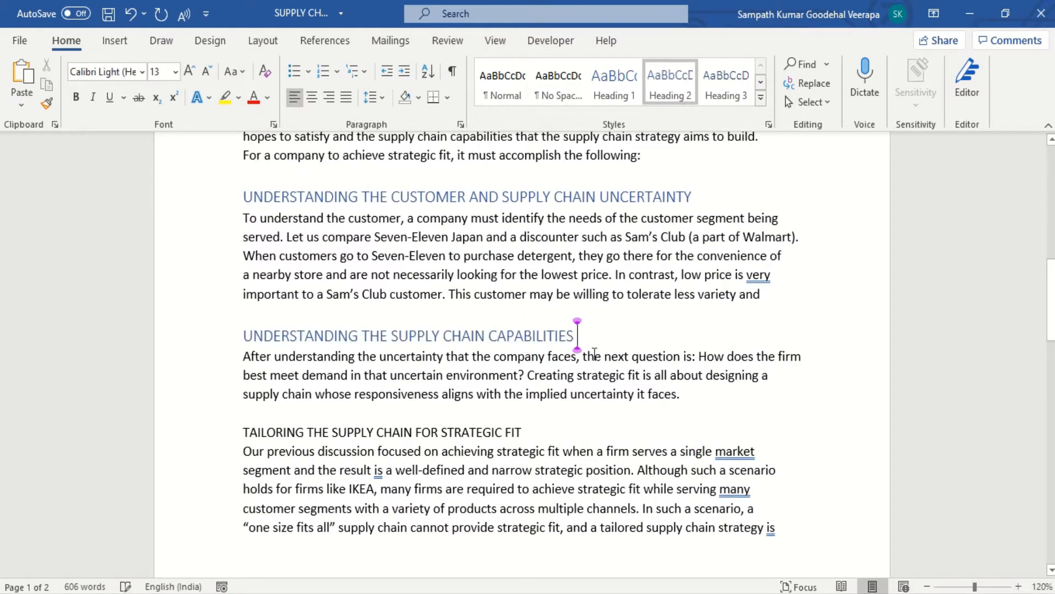
Apply the Heading 2 style to "TAILORING THE SUPPLY CHAIN FOR STRATEGIC FIT", review the headings, and undo that style change.
left_click(534, 437)
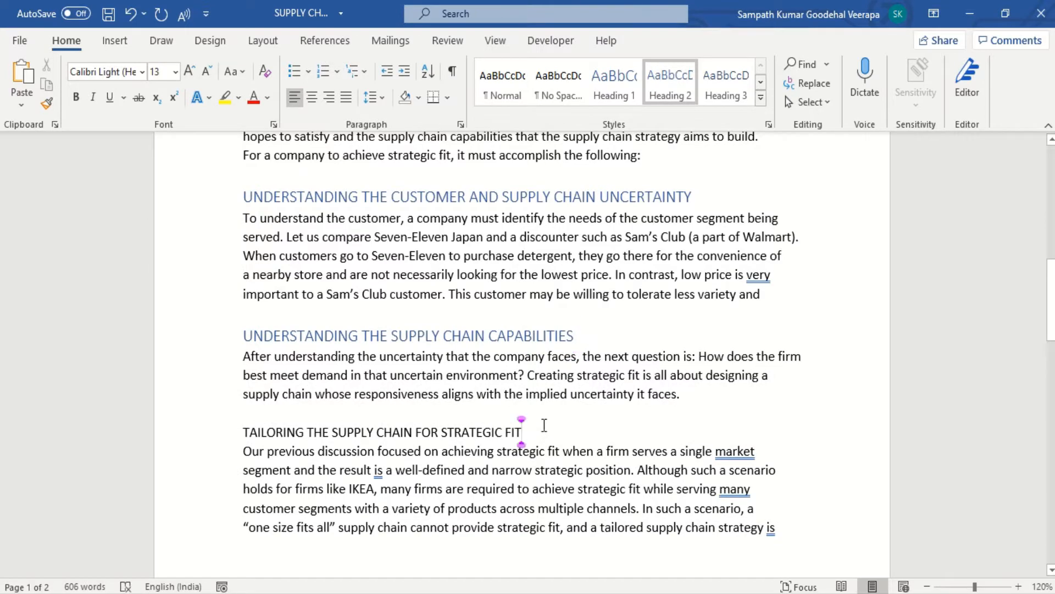
left_click(671, 83)
scroll(604, 376, "down", 4)
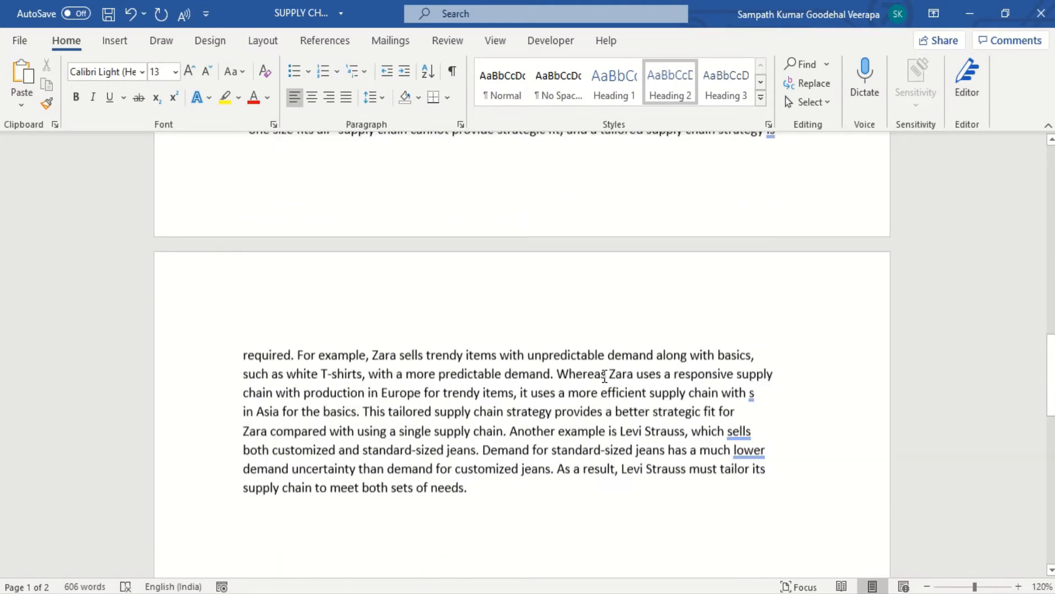
scroll(605, 376, "up", 9)
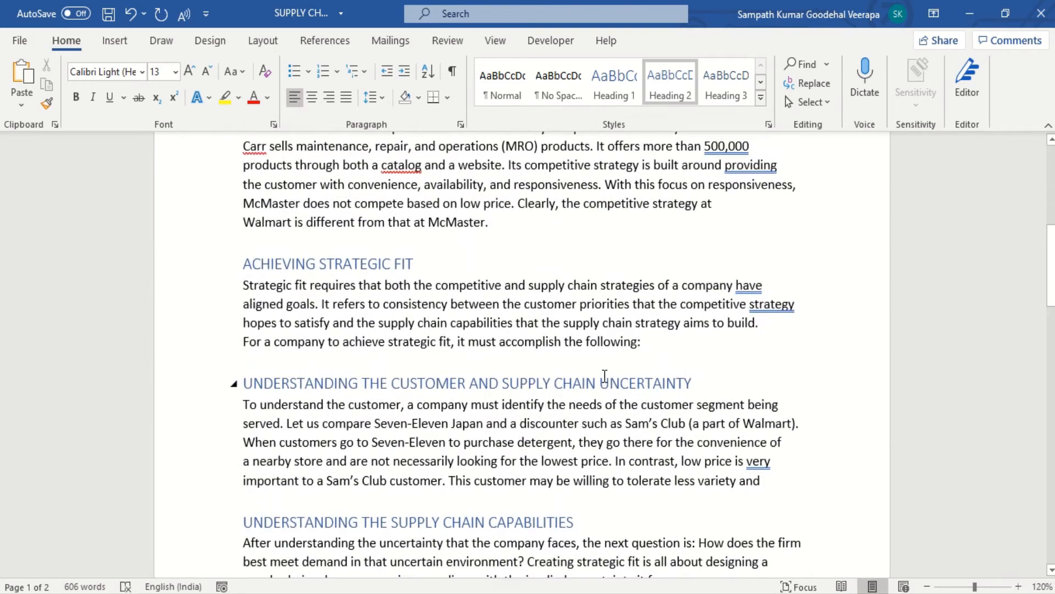
scroll(604, 376, "down", 5)
scroll(646, 367, "down", 2)
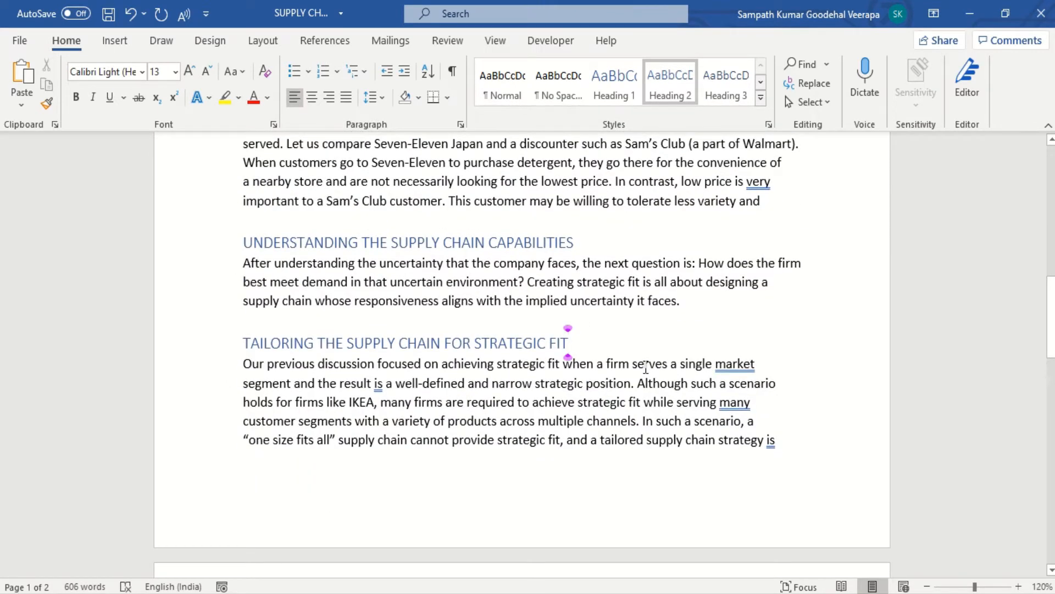
key("ctrl+z")
Copy the formatting of "UNDERSTANDING THE SUPPLY CHAIN CAPABILITIES" onto "TAILORING THE SUPPLY CHAIN FOR STRATEGIC FIT" with Format Painter.
left_click(585, 238)
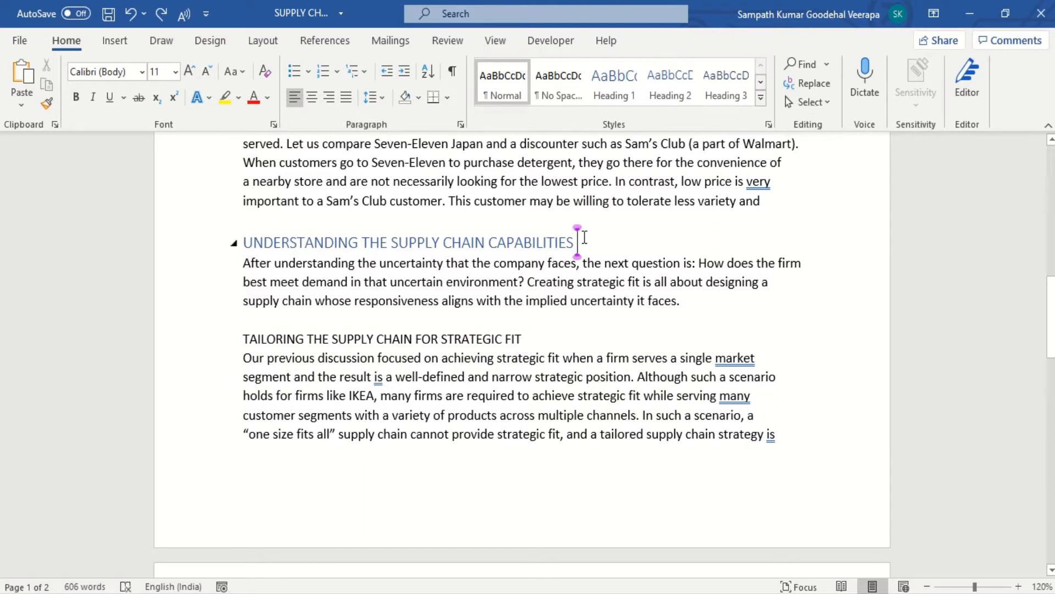
left_click_drag(584, 238, 245, 241)
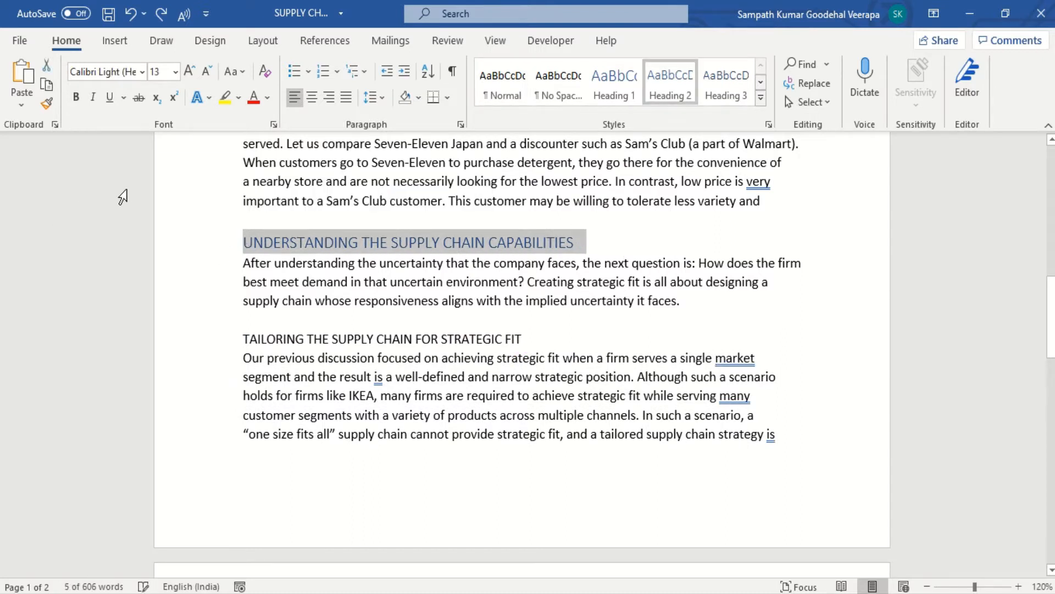
left_click(46, 102)
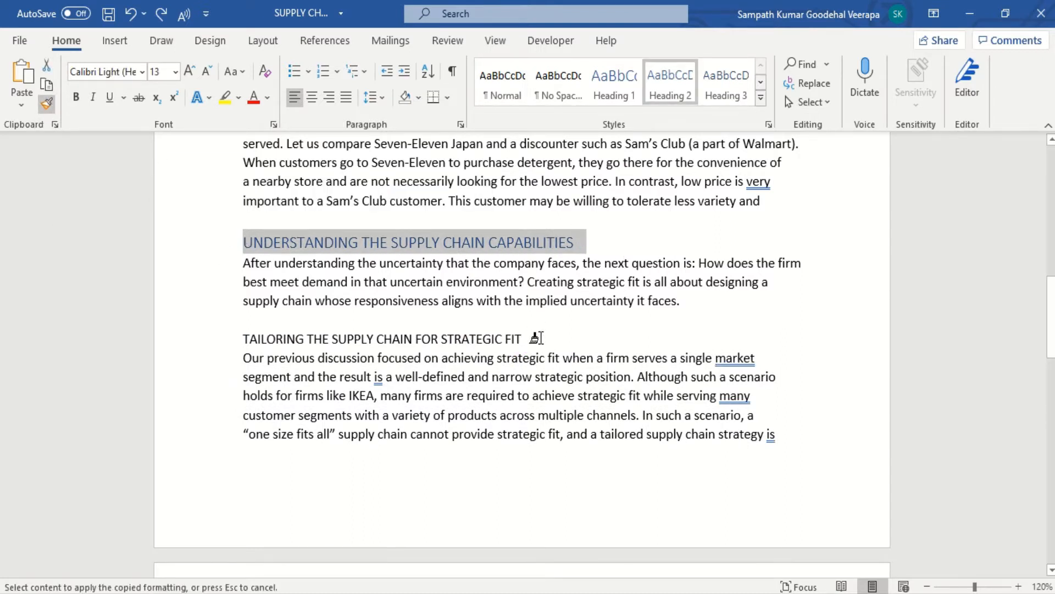
mouse_move(536, 337)
left_mouse_down()
mouse_move(384, 359)
mouse_move(244, 338)
mouse_move(259, 337)
left_mouse_up()
left_click(650, 352)
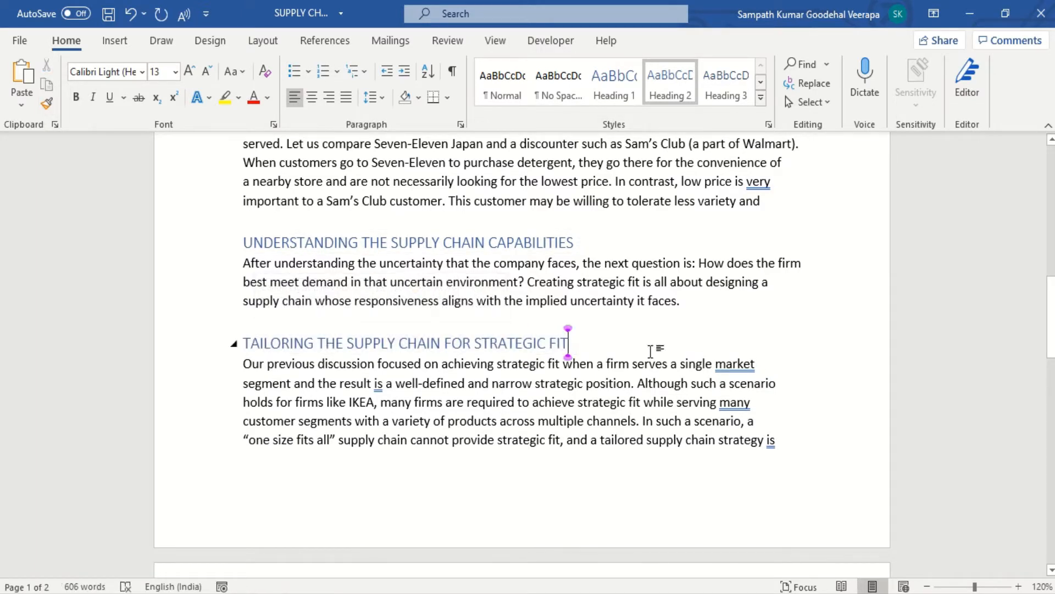
Apply 1., 2., 3. numbering to the main heading "SUPPLY CHAIN PERFORMANCE".
scroll(650, 352, "up", 3)
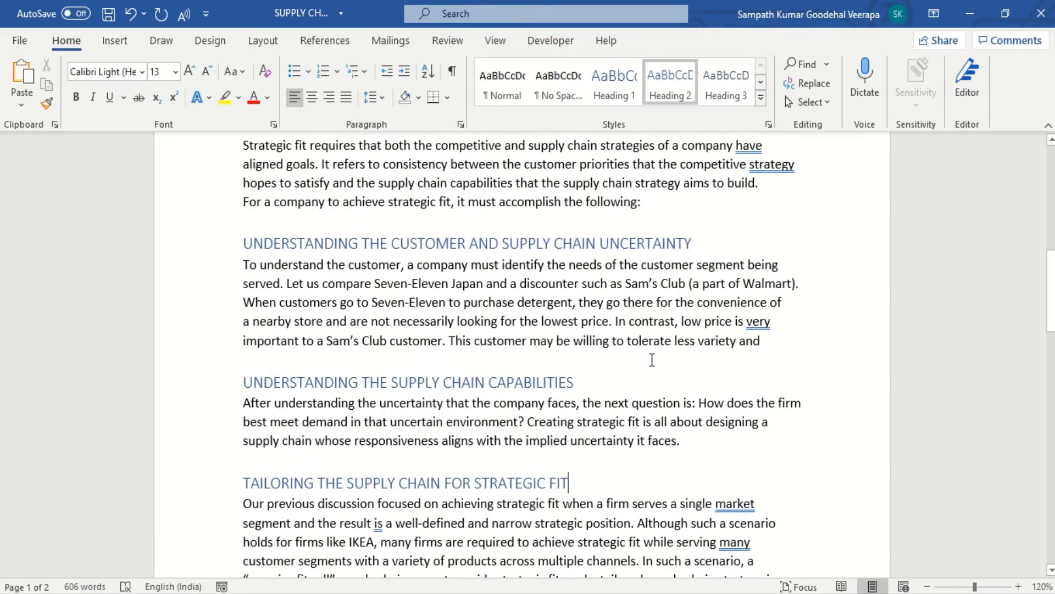
scroll(625, 423, "up", 12)
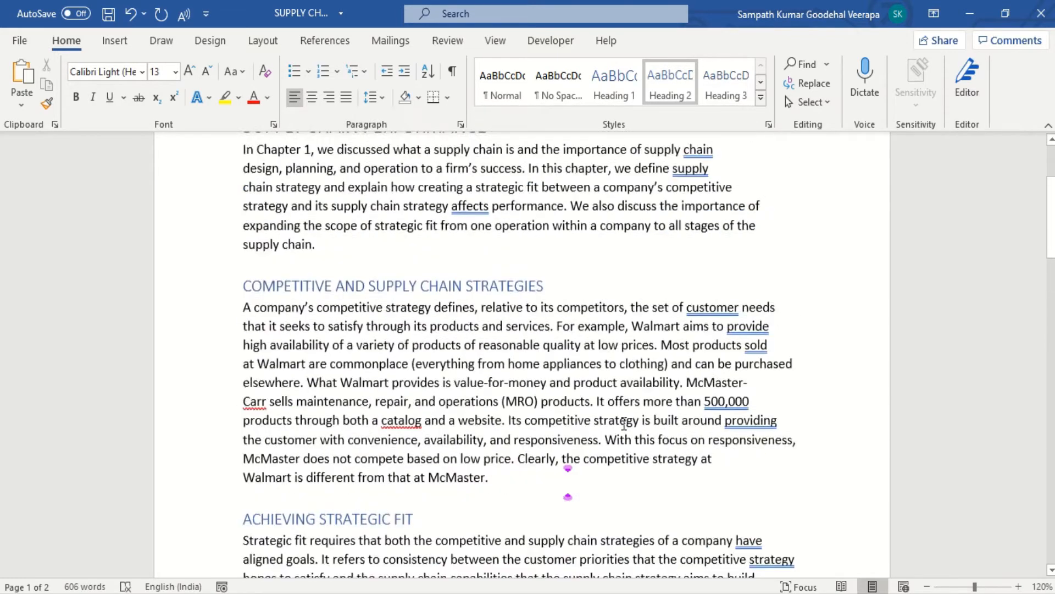
left_click(592, 283)
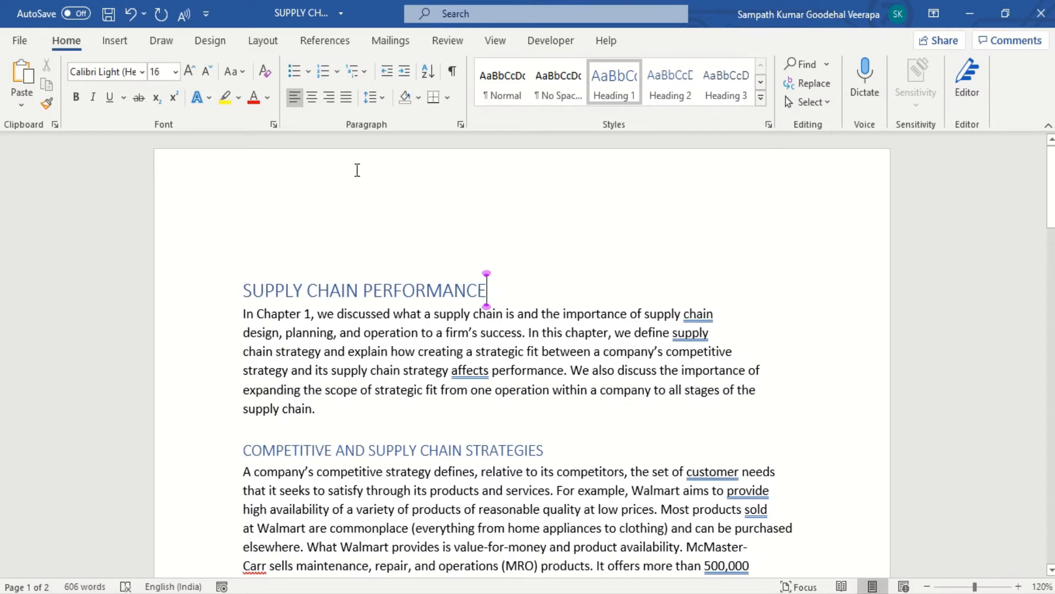
left_click(324, 71)
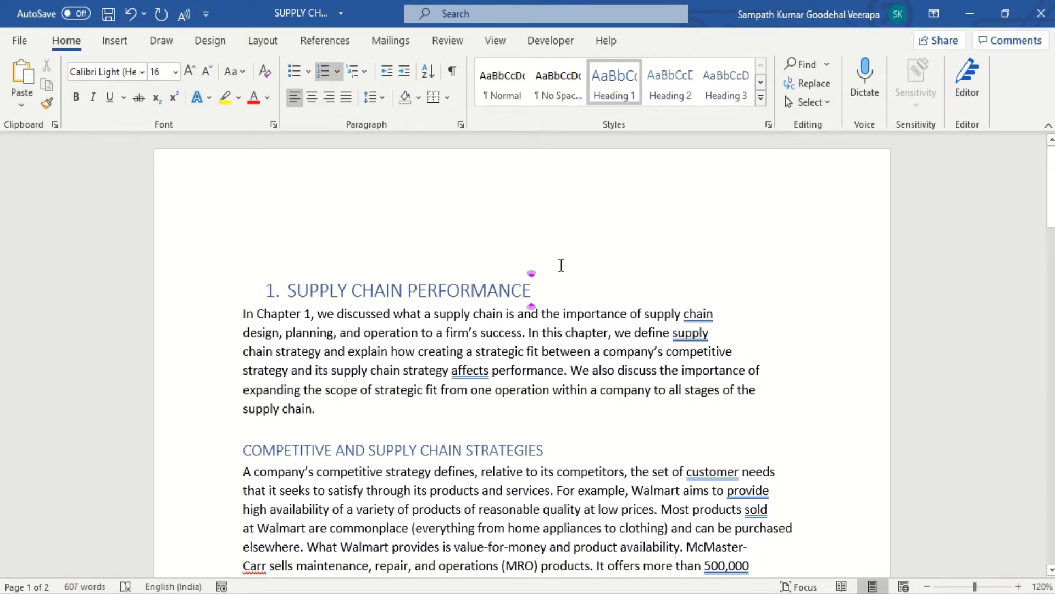
Apply the 1., 1.1., 1.1.1. multilevel list format to the heading "COMPETITIVE AND SUPPLY CHAIN STRATEGIES".
left_click(579, 457)
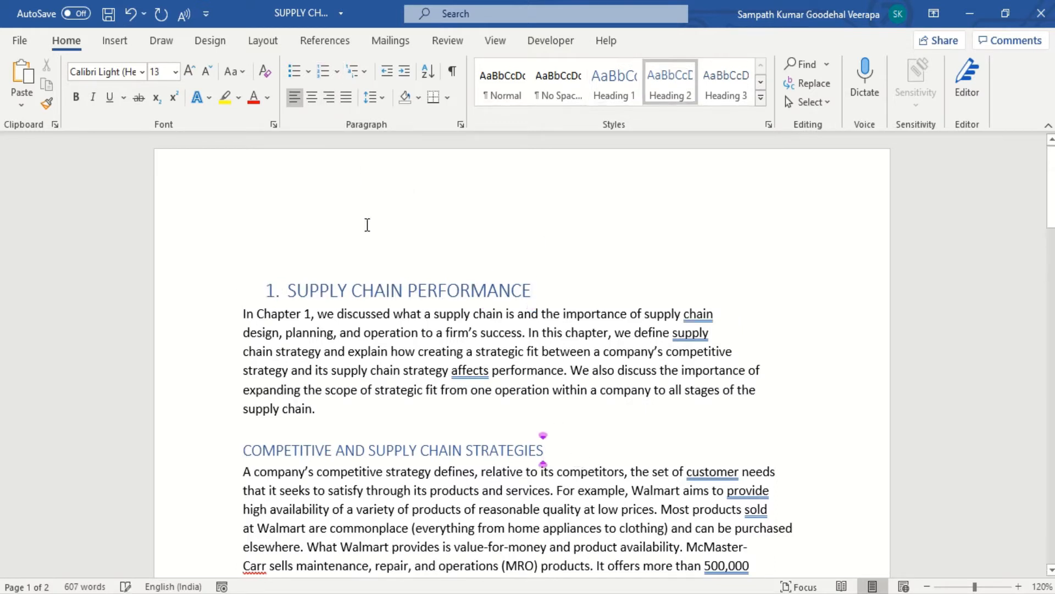
left_click(367, 73)
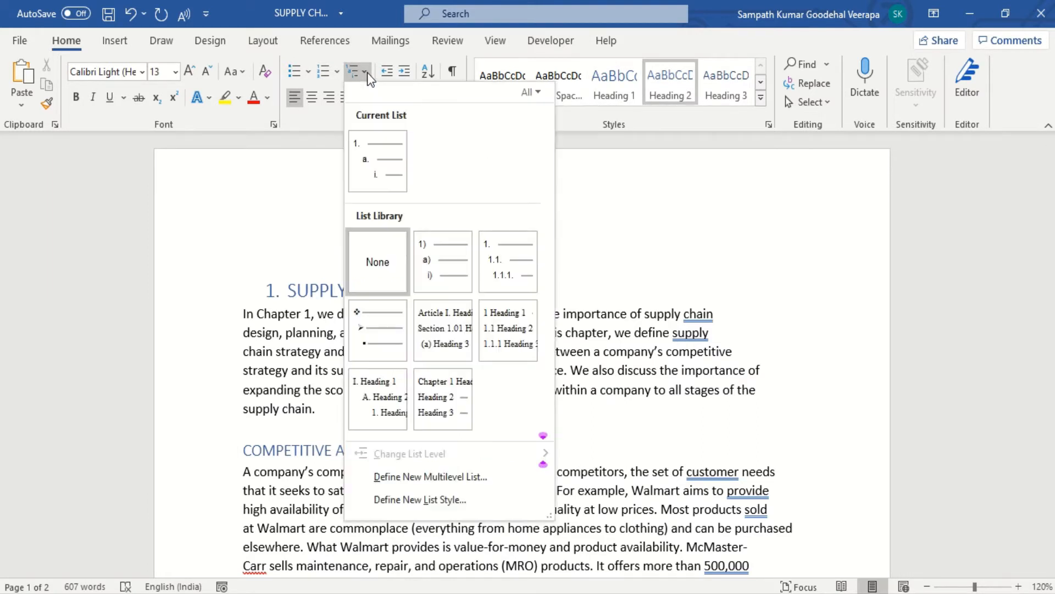
mouse_move(514, 271)
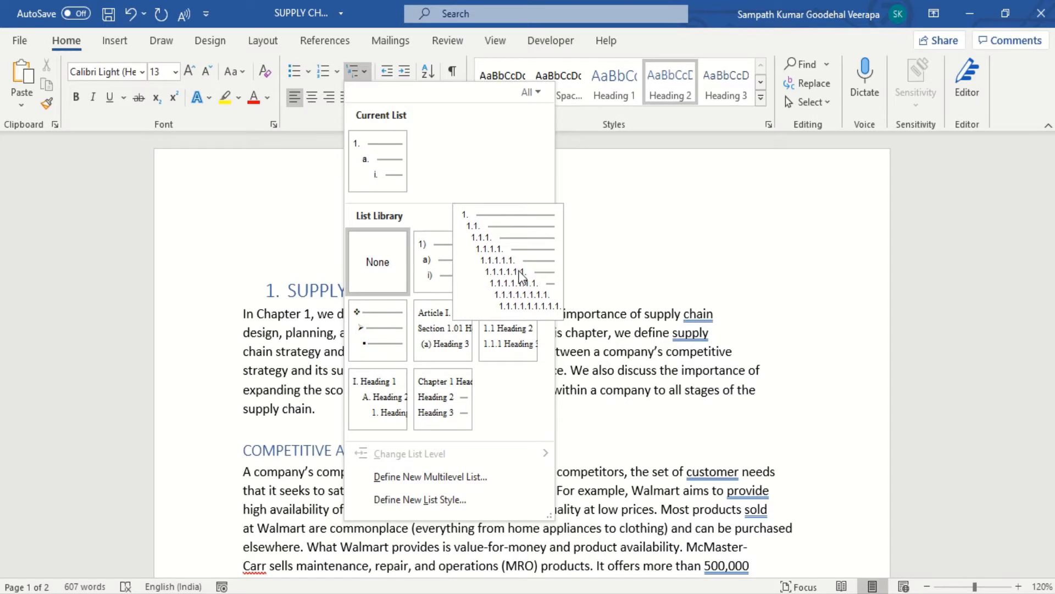
left_click(516, 269)
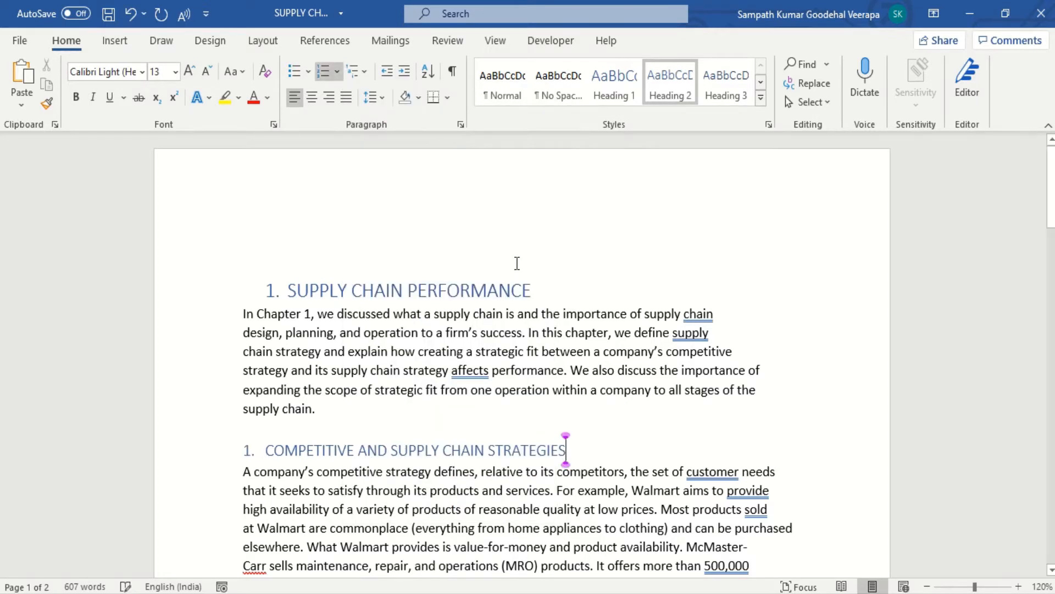
Change the list level of the "COMPETITIVE AND SUPPLY CHAIN STRATEGIES" heading to 1.1.
left_click(338, 72)
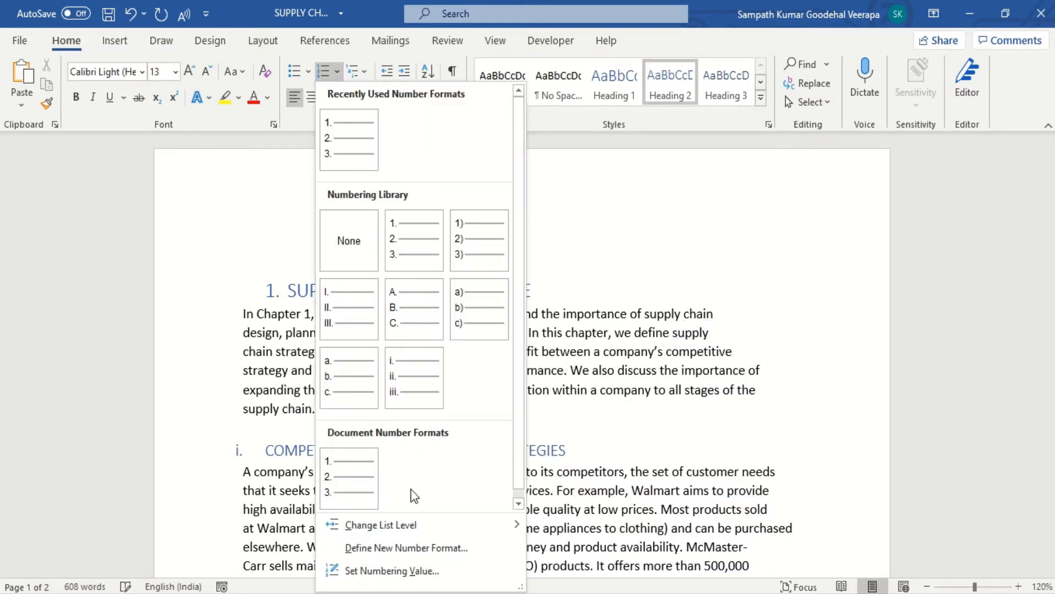
mouse_move(420, 531)
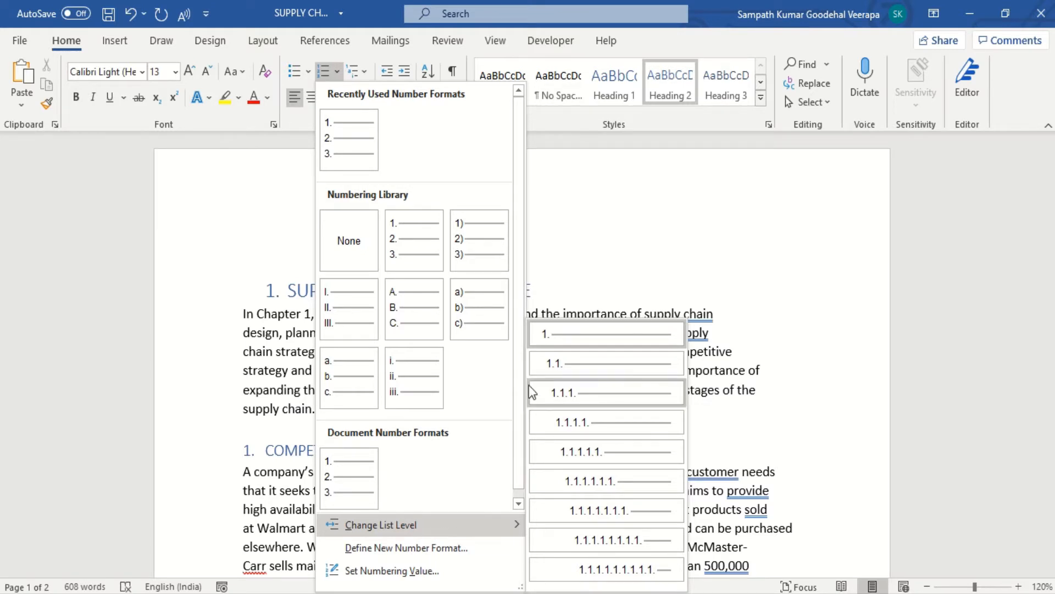
left_click(578, 363)
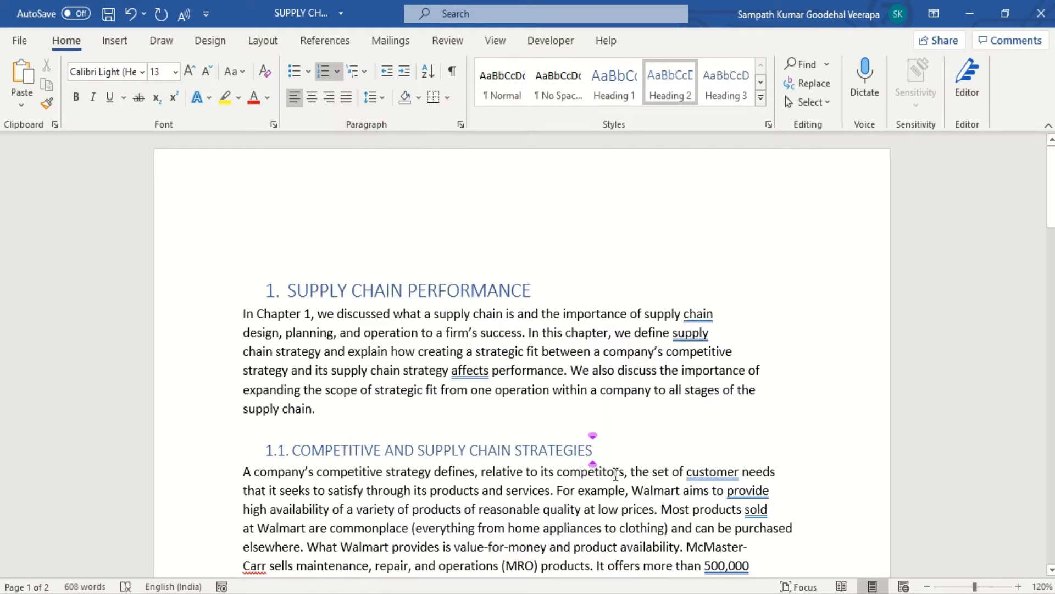
Copy the numbered formatting of "COMPETITIVE AND SUPPLY CHAIN STRATEGIES" onto the "ACHIEVING STRATEGIC FIT" heading with Format Painter.
left_click_drag(594, 450, 296, 446)
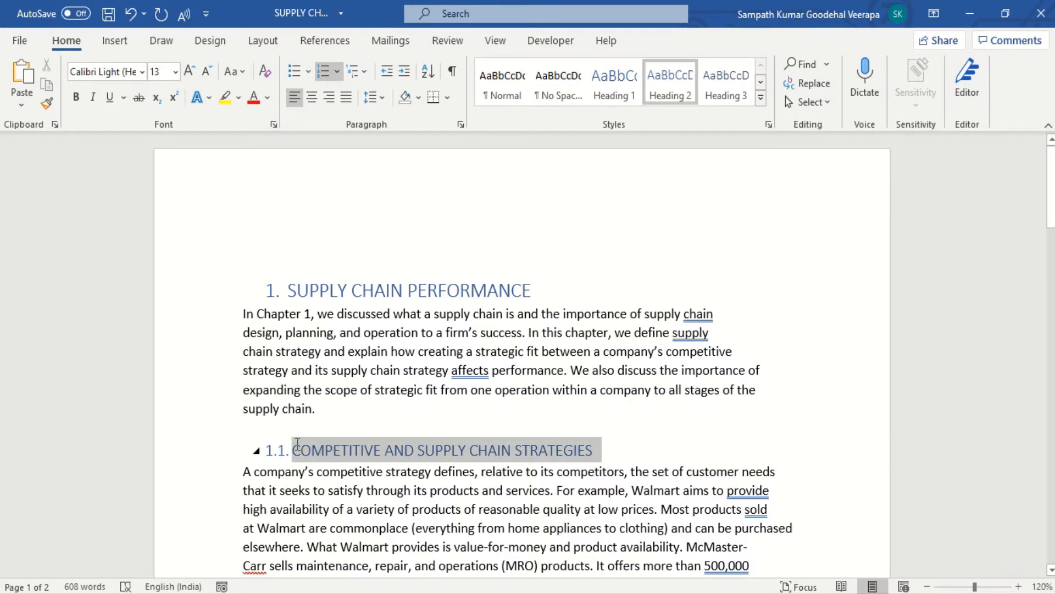
left_click(50, 100)
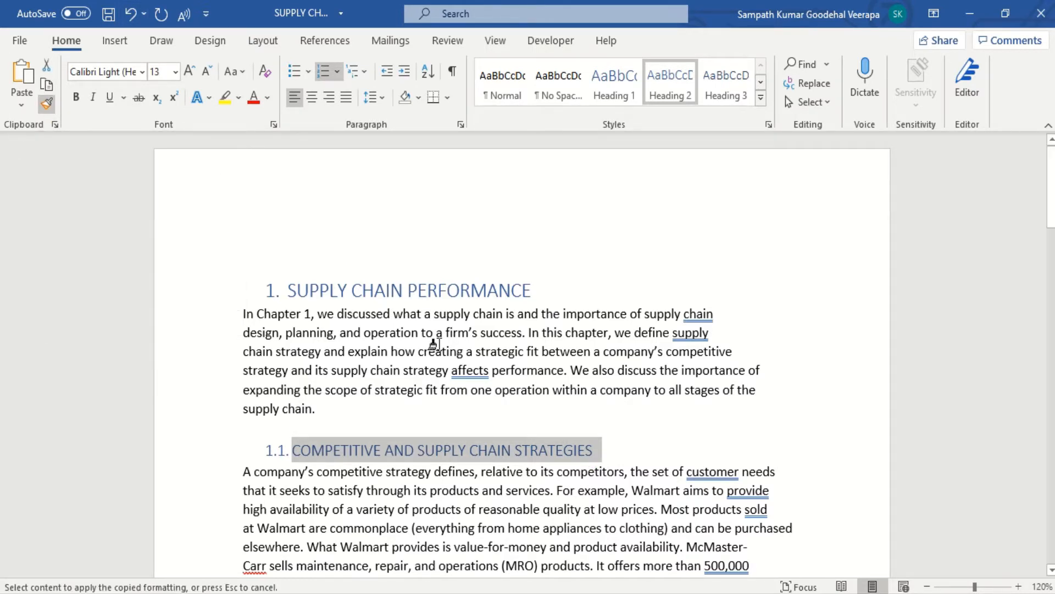
scroll(466, 352, "down", 4)
scroll(468, 353, "down", 2)
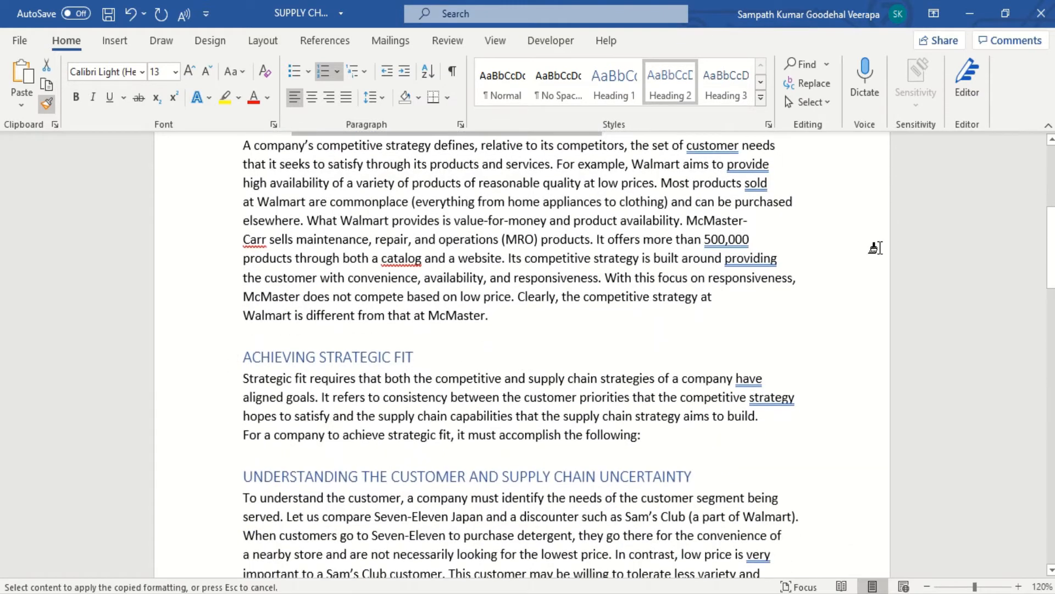
left_click_drag(423, 356, 251, 357)
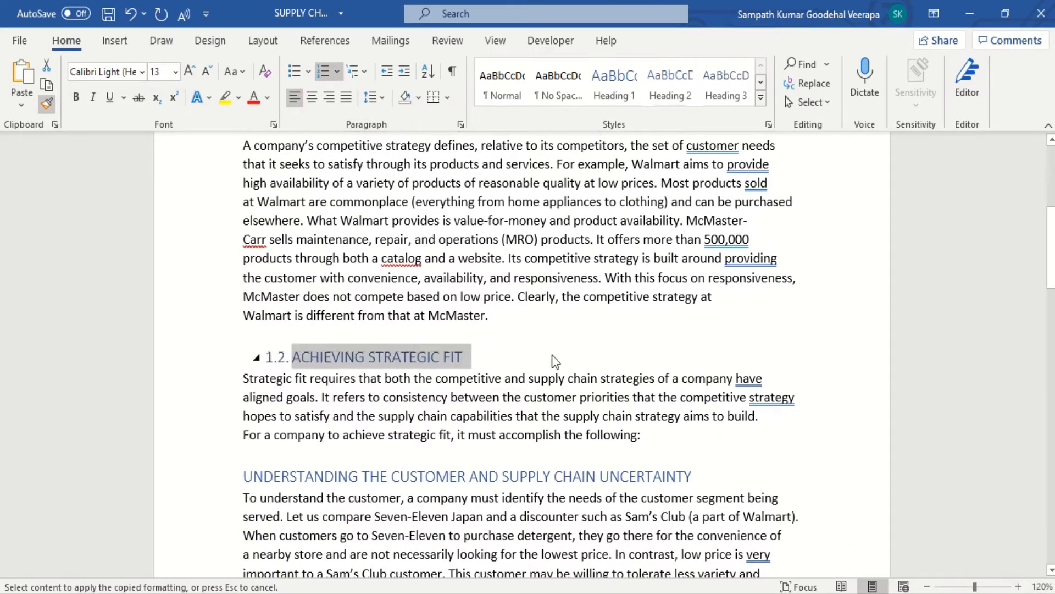
Copy the 1.1. heading numbering with Format Painter onto the customer and supply chain uncertainty, supply chain capabilities and "TAILORING THE SUPPLY CHAIN FOR STRATEGIC FIT" headings.
scroll(552, 354, "down", 3)
left_click_drag(698, 333, 283, 343)
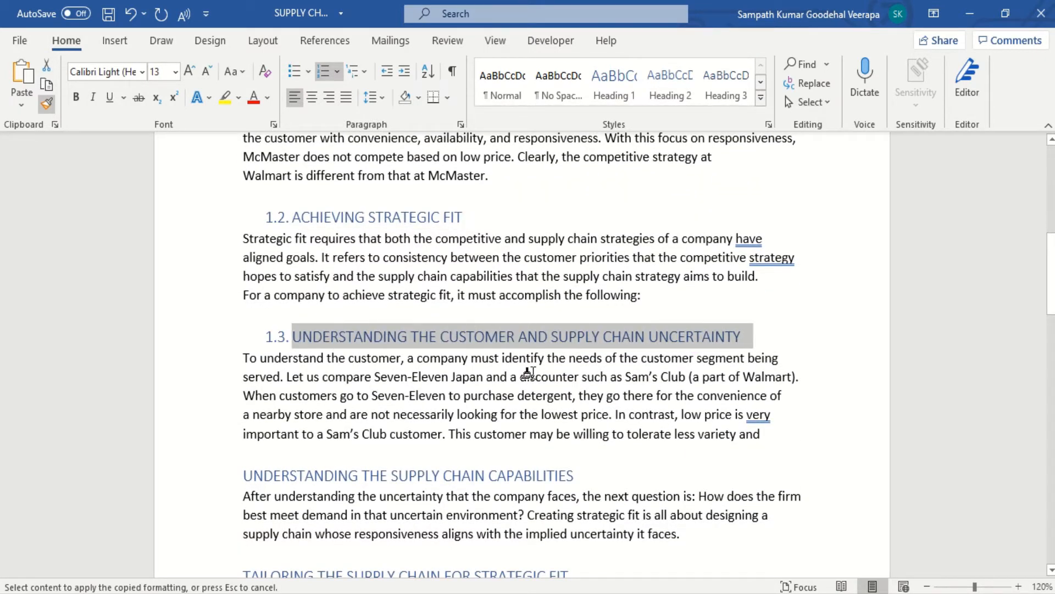
scroll(550, 377, "down", 2)
mouse_move(596, 377)
left_mouse_down()
mouse_move(250, 381)
mouse_move(264, 381)
left_mouse_up()
scroll(523, 369, "down", 3)
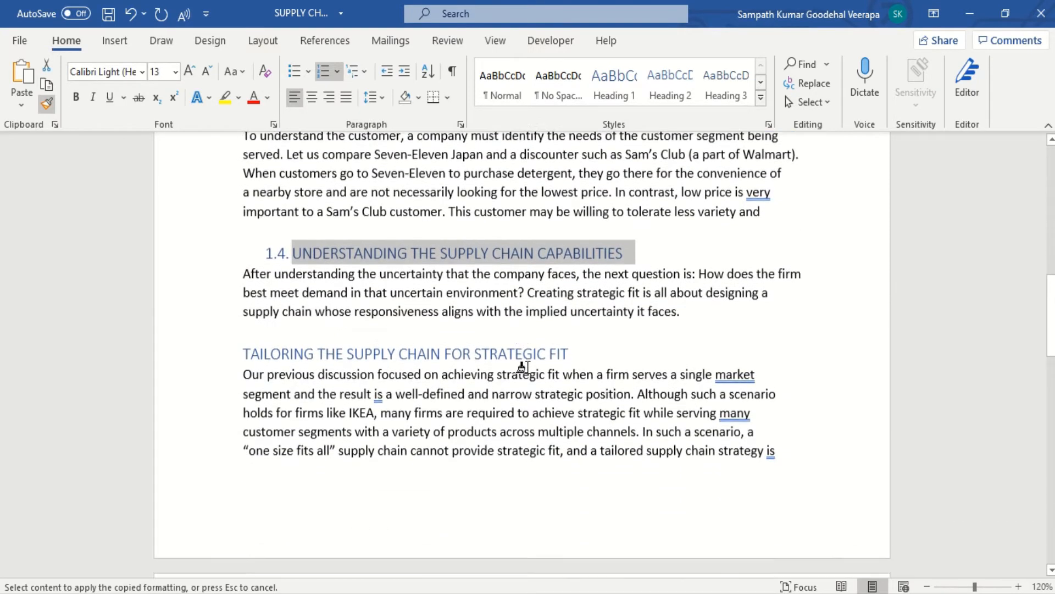
mouse_move(572, 346)
left_mouse_down()
mouse_move(245, 347)
mouse_move(288, 347)
left_mouse_up()
scroll(509, 441, "down", 6)
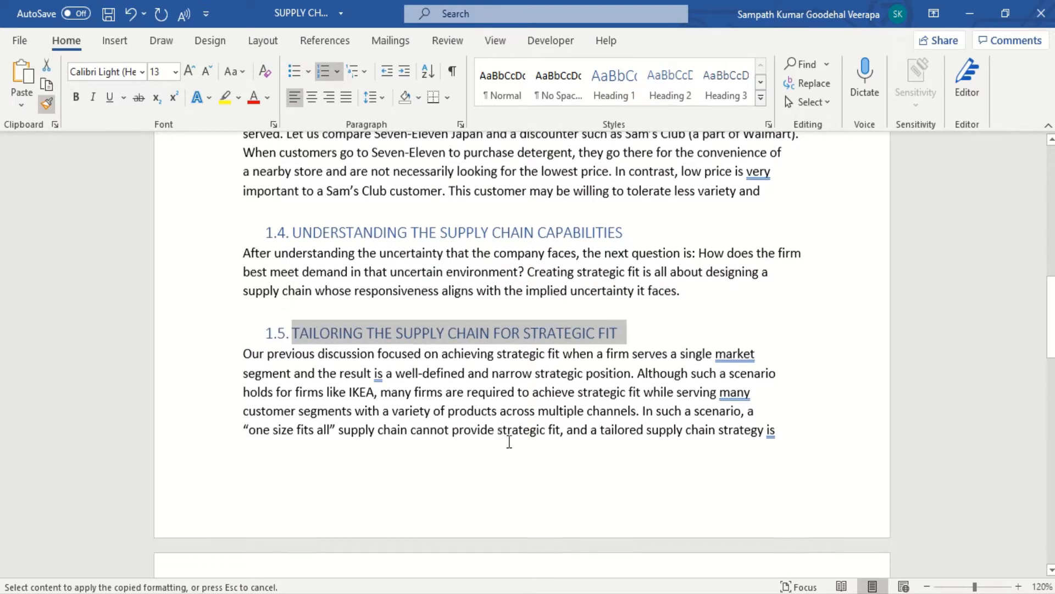
scroll(506, 440, "up", 5)
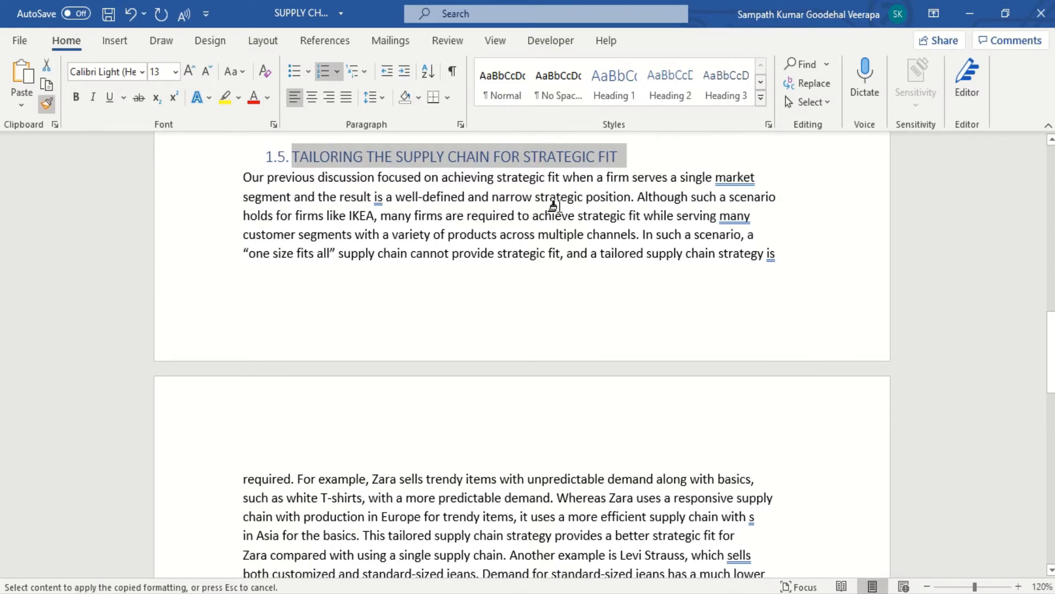
key("Escape")
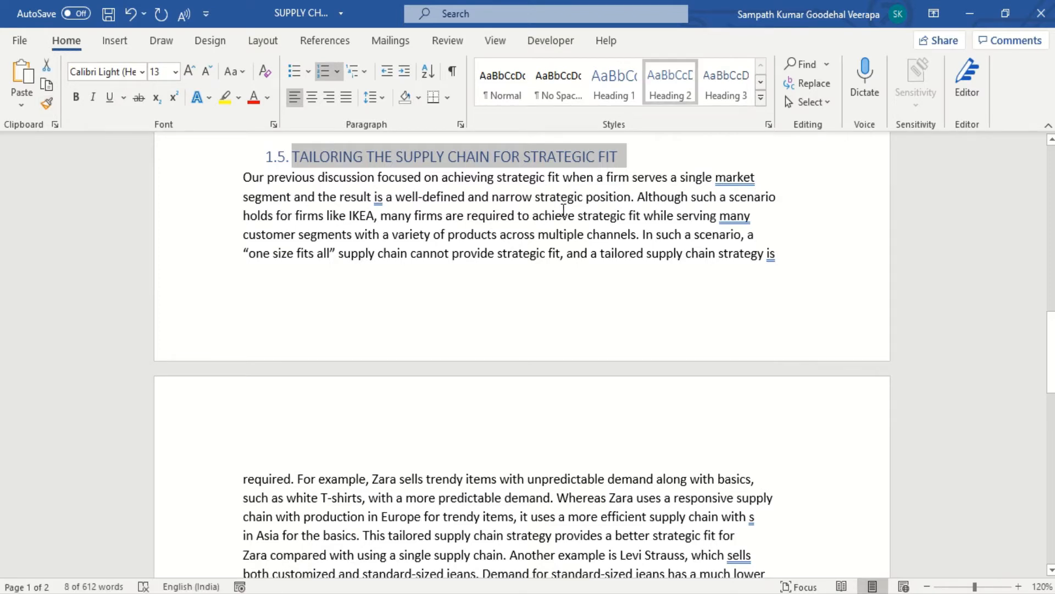
Insert an Automatic Table 1 table of contents on the blank line above the "SUPPLY CHAIN PERFORMANCE" heading.
scroll(569, 269, "up", 15)
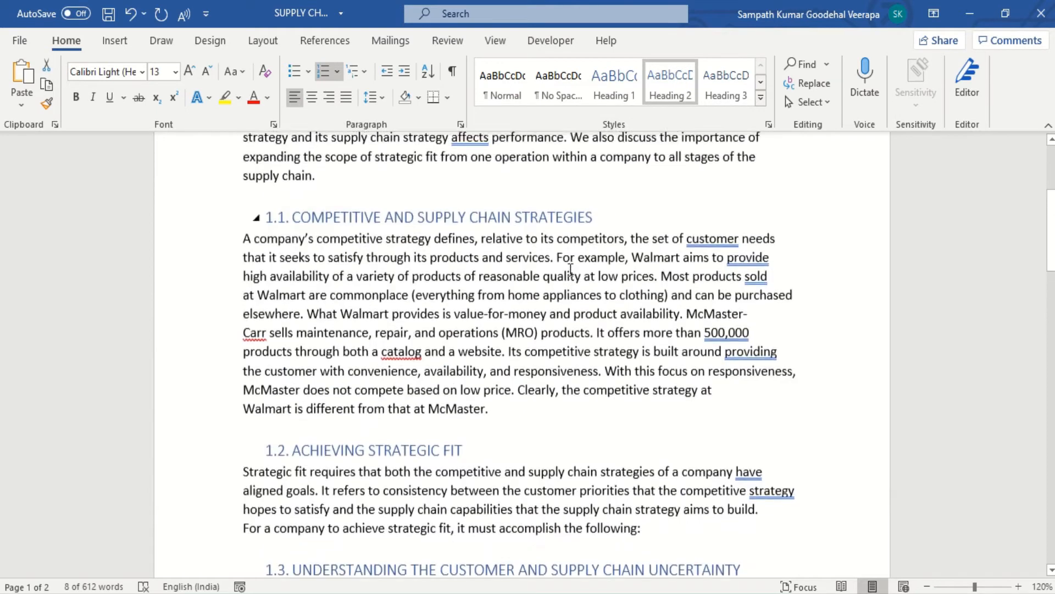
left_click(430, 248)
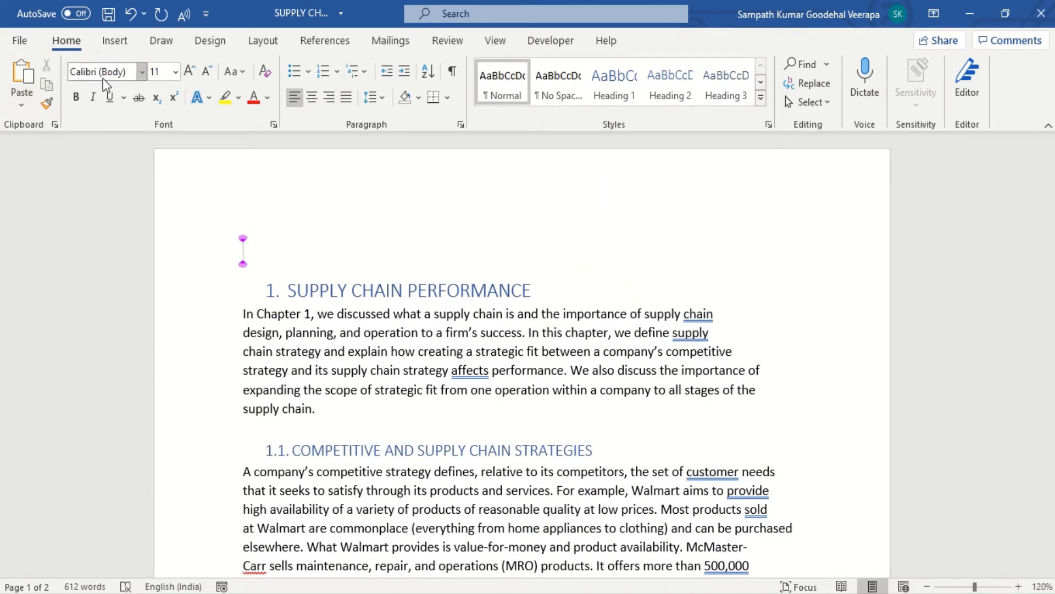
left_click(332, 44)
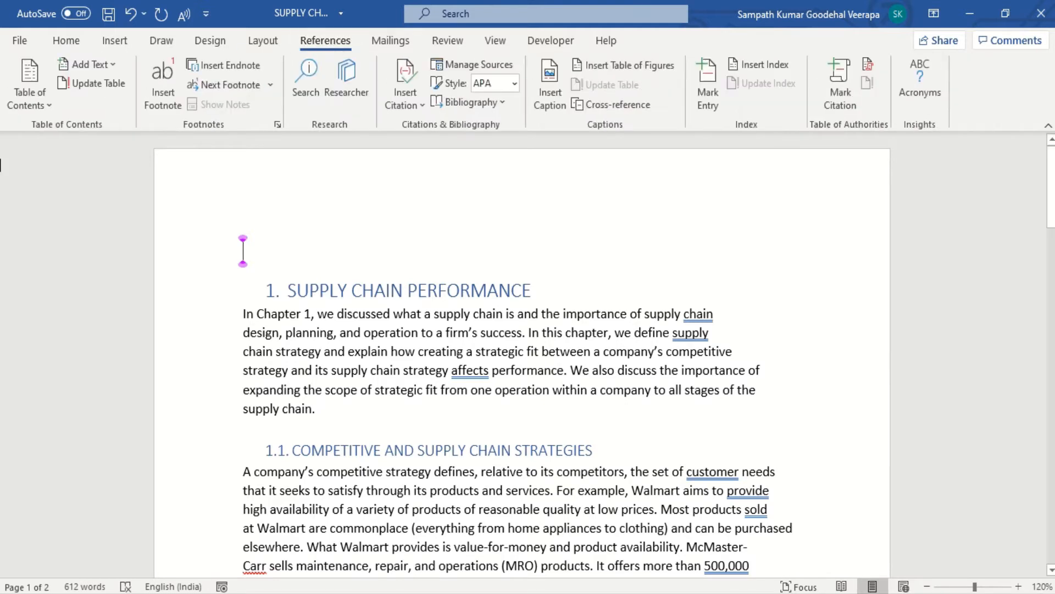
left_click(18, 97)
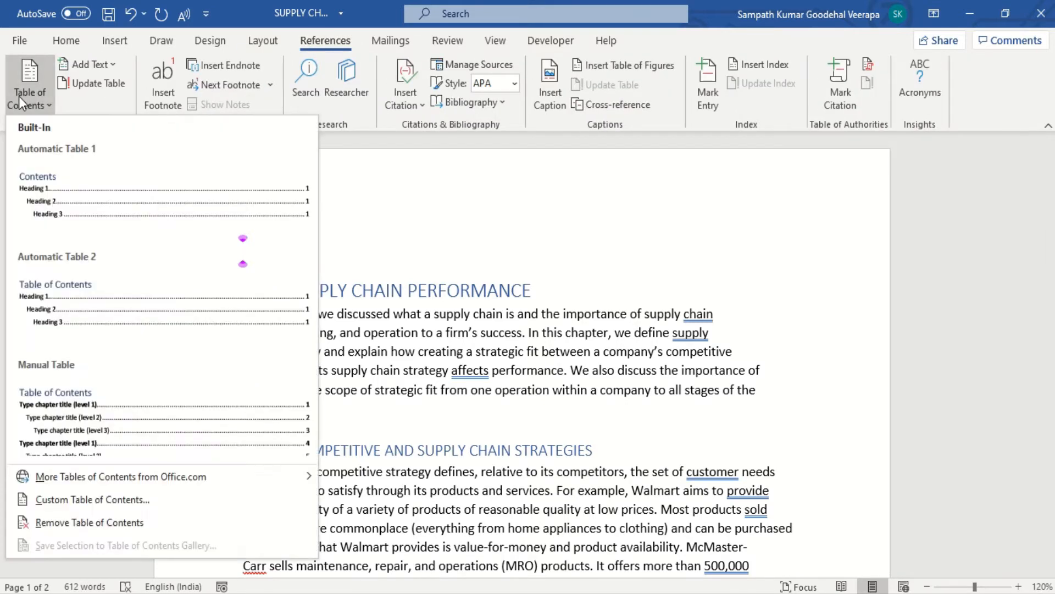
left_click(97, 202)
Add blank lines between the table of contents and the "SUPPLY CHAIN PERFORMANCE" heading to move the heading onto the second page.
scroll(474, 357, "down", 5)
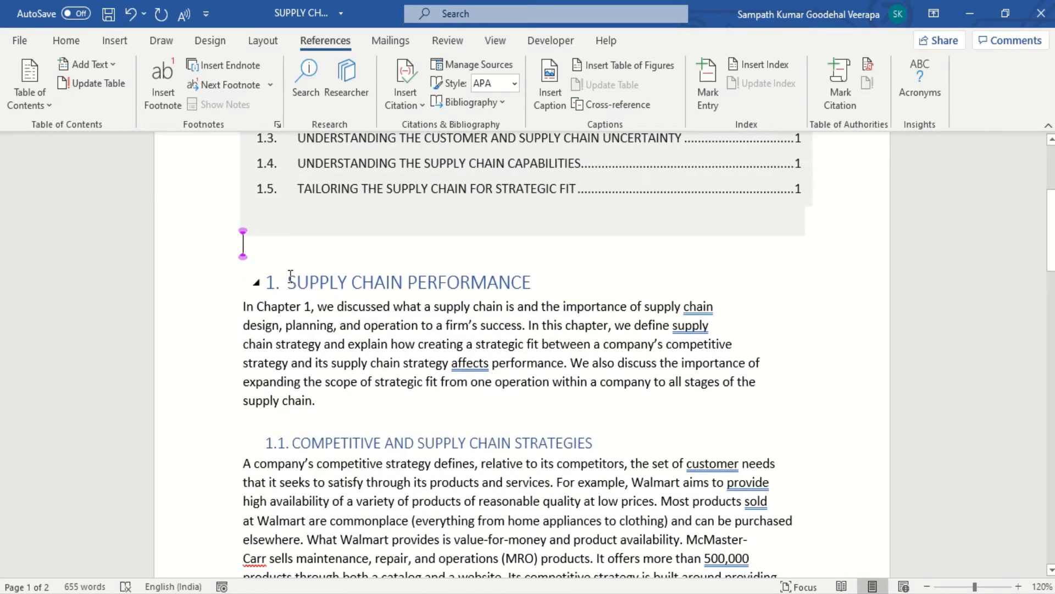
left_click_drag(287, 282, 467, 344)
left_click(341, 244)
key("Return")
key("Return")
key("Return")
key("Return")
key("Return")
key("Return")
key("Return")
key("Return")
key("Return")
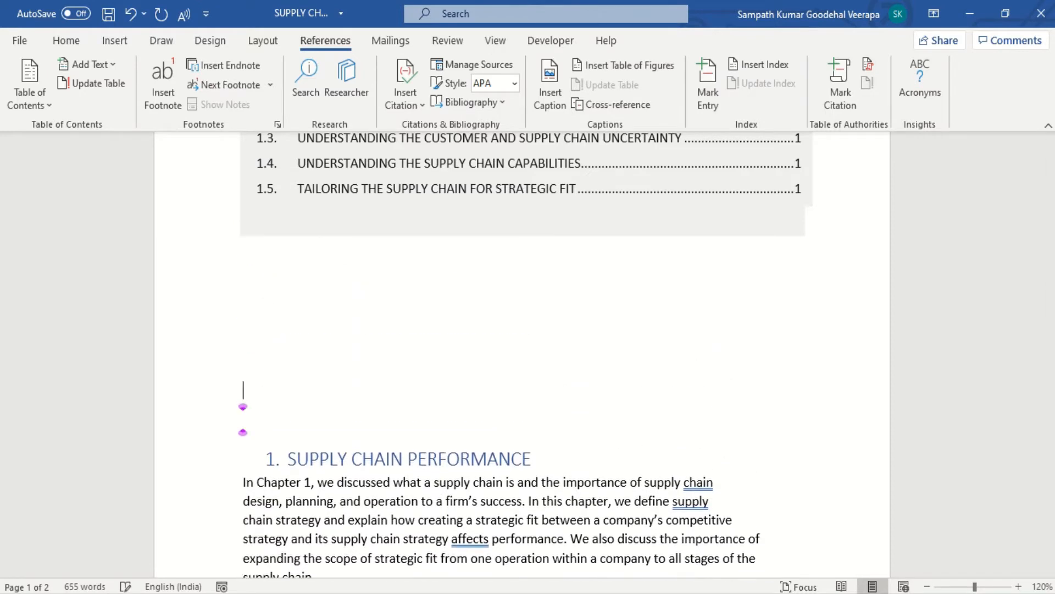
key("Return")
key("Return")
key("Return")
key("Return")
key("Return")
key("Return")
key("Return")
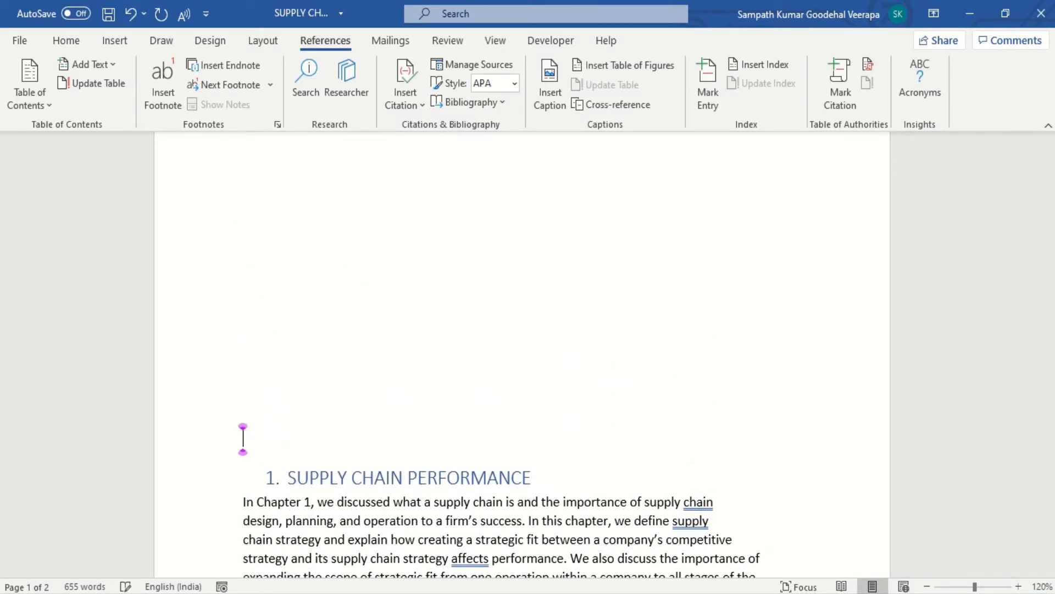
scroll(385, 288, "down", 3)
key("Return")
key("Return")
key("Return")
key("Return")
key("Return")
key("Return")
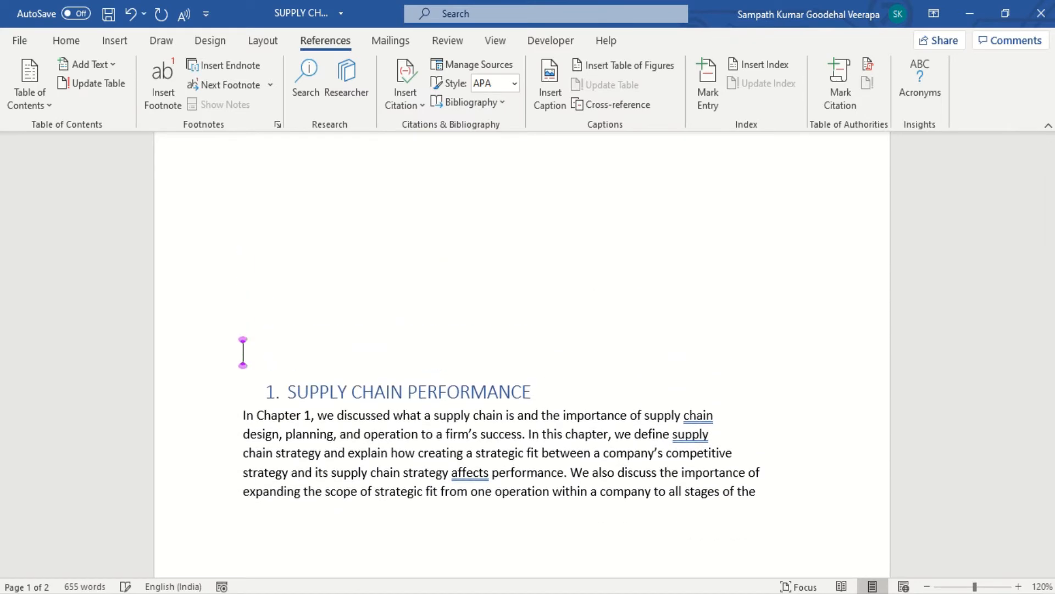
scroll(528, 351, "down", 2)
key("Return")
key("Return")
key("Return")
key("Return")
key("Return")
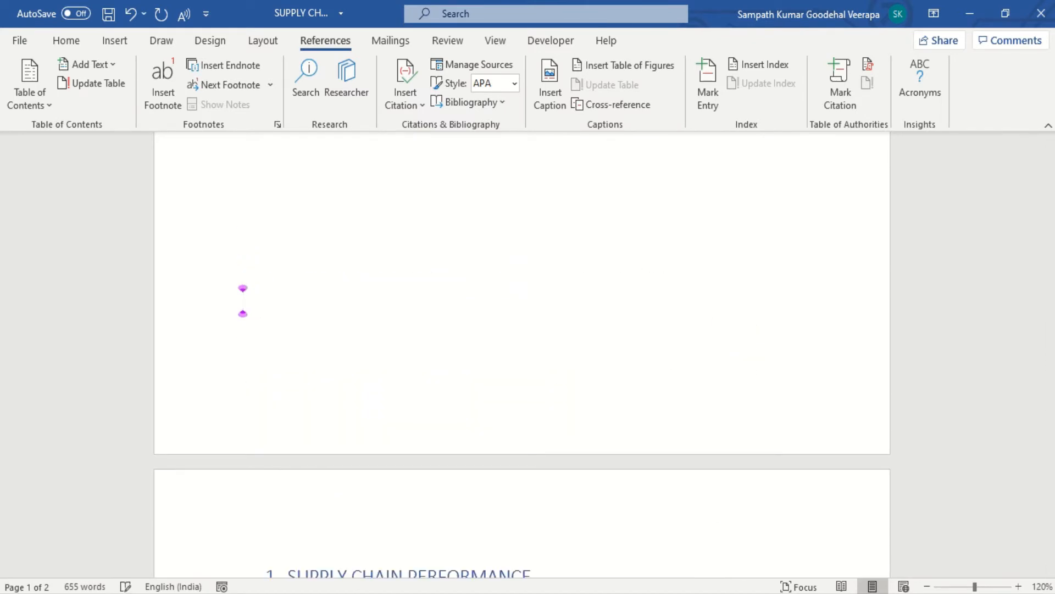
scroll(318, 316, "down", 3)
left_click(359, 352)
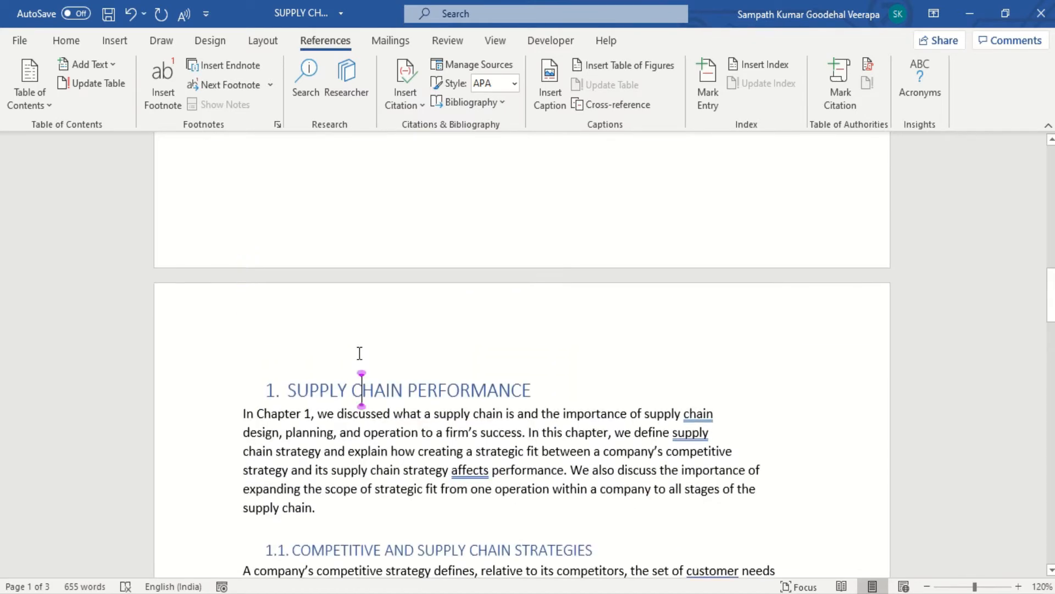
Copy the text from the "SUPPLY CHAIN PERFORMANCE" heading to the document's end and paste it on a new page after added blank lines.
scroll(360, 352, "down", 3)
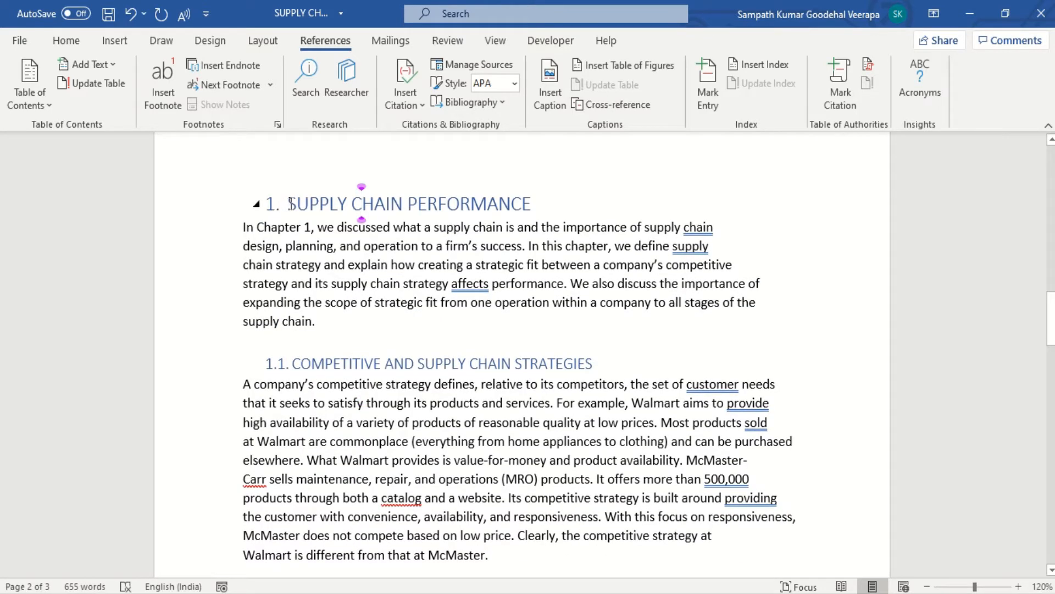
left_click_drag(288, 204, 535, 440)
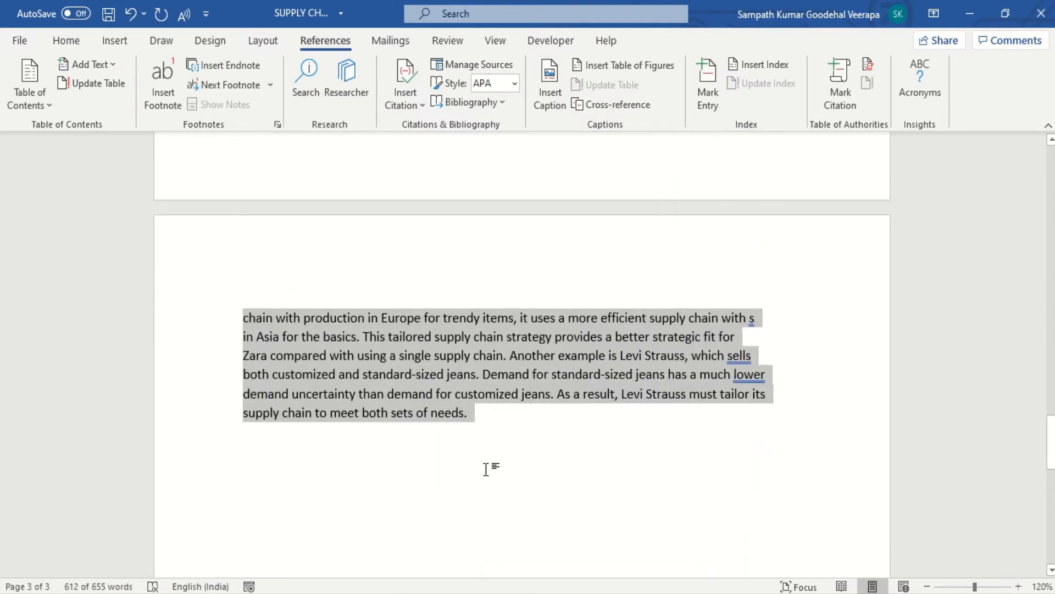
left_click(431, 476)
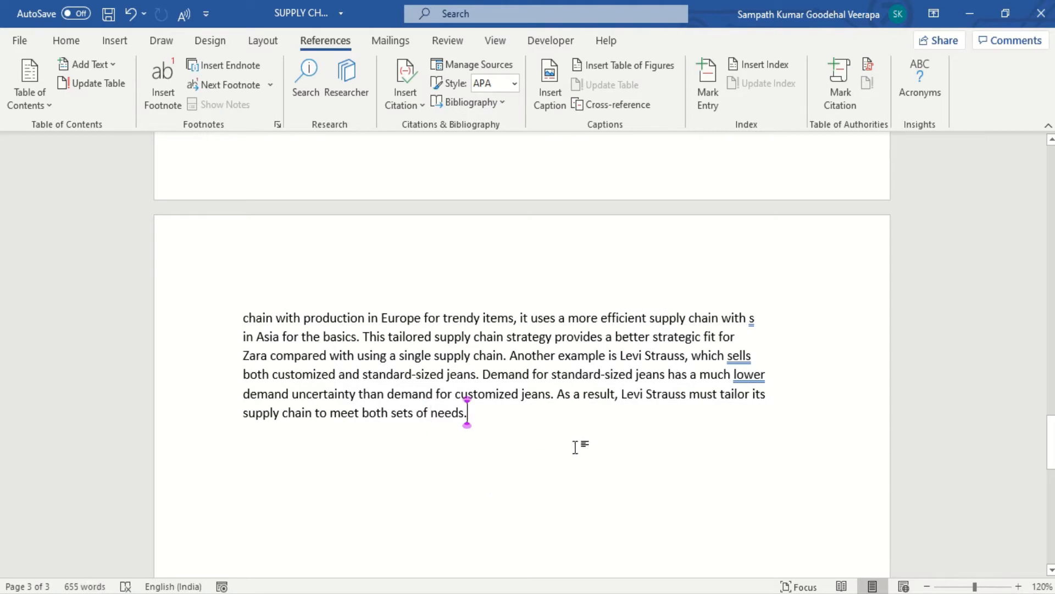
key("Return")
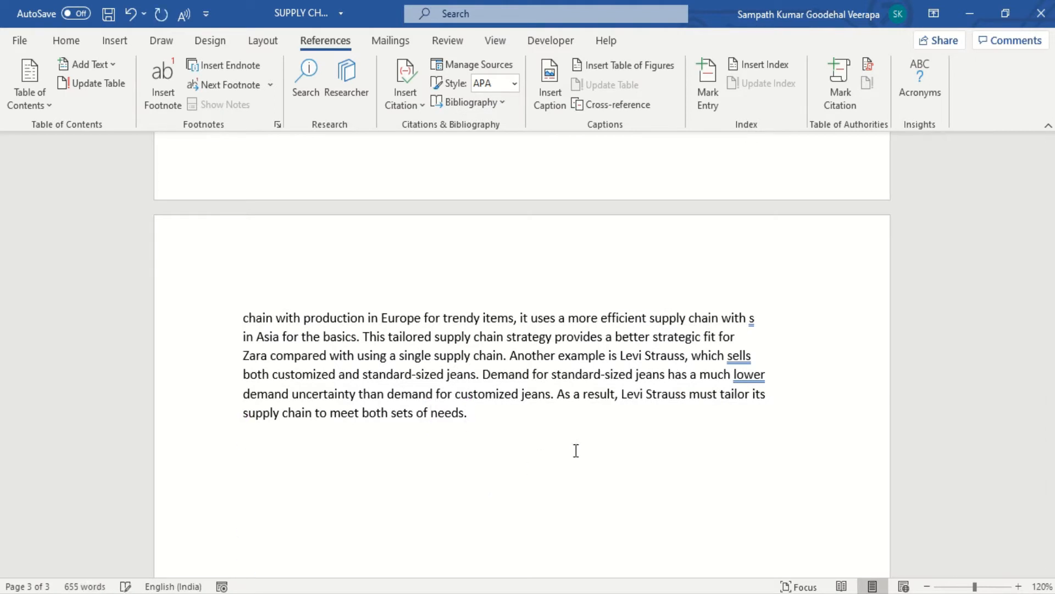
key("Return")
key("Return")
key("Return")
key("Return")
key("Return")
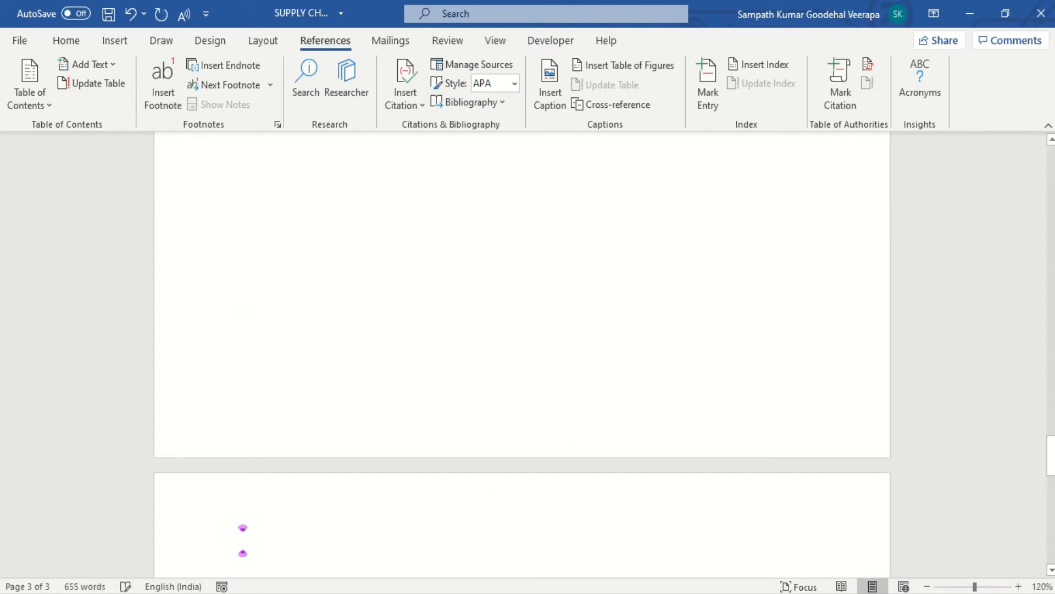
key("Return")
key("Return")
key("Return")
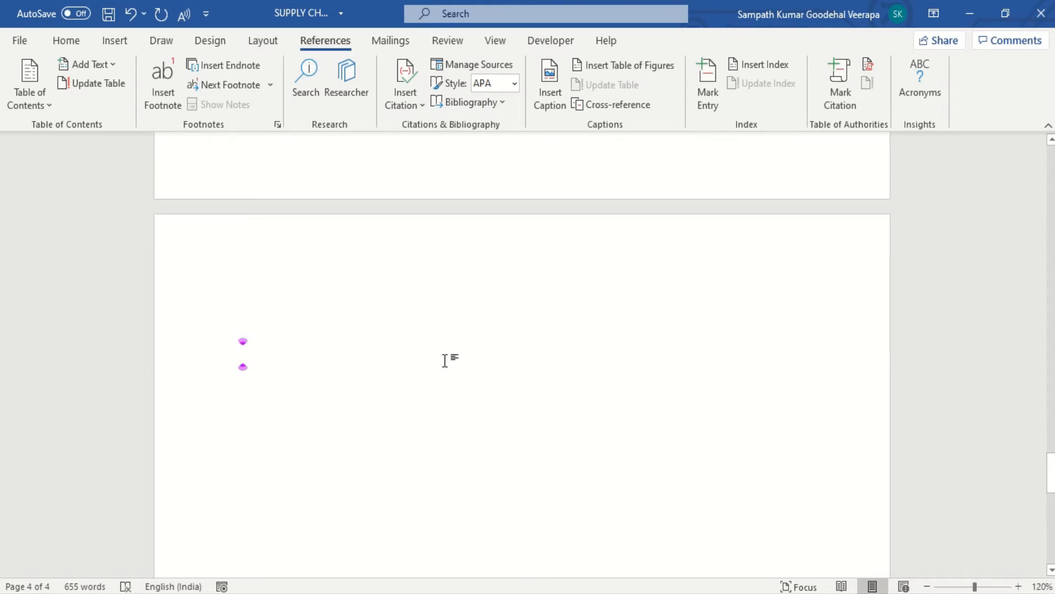
key("BackSpace")
key("BackSpace")
key("BackSpace")
key("BackSpace")
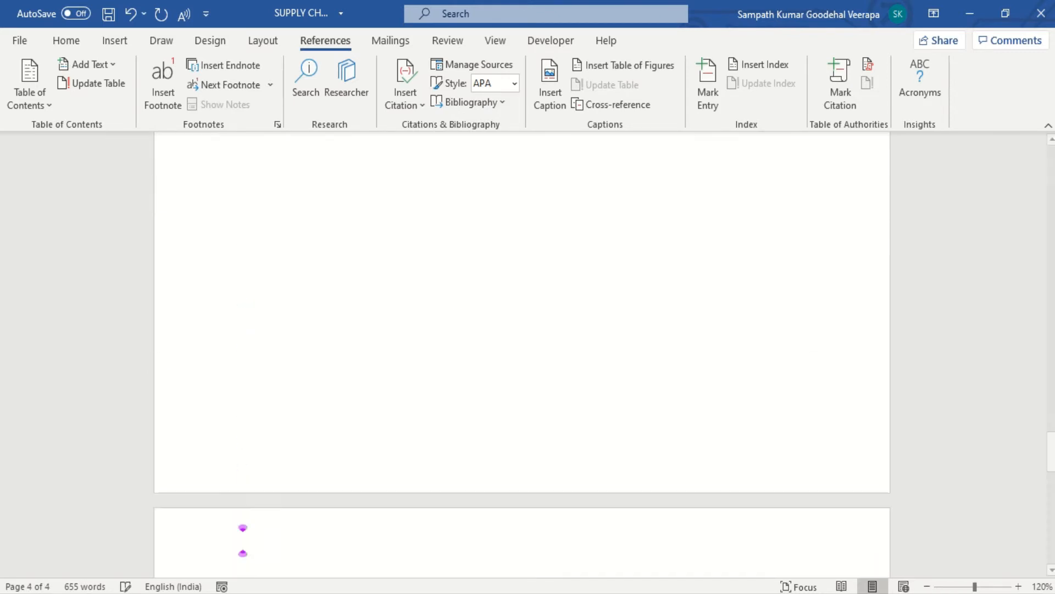
key("Return")
key("Return")
key("Return")
key("Return")
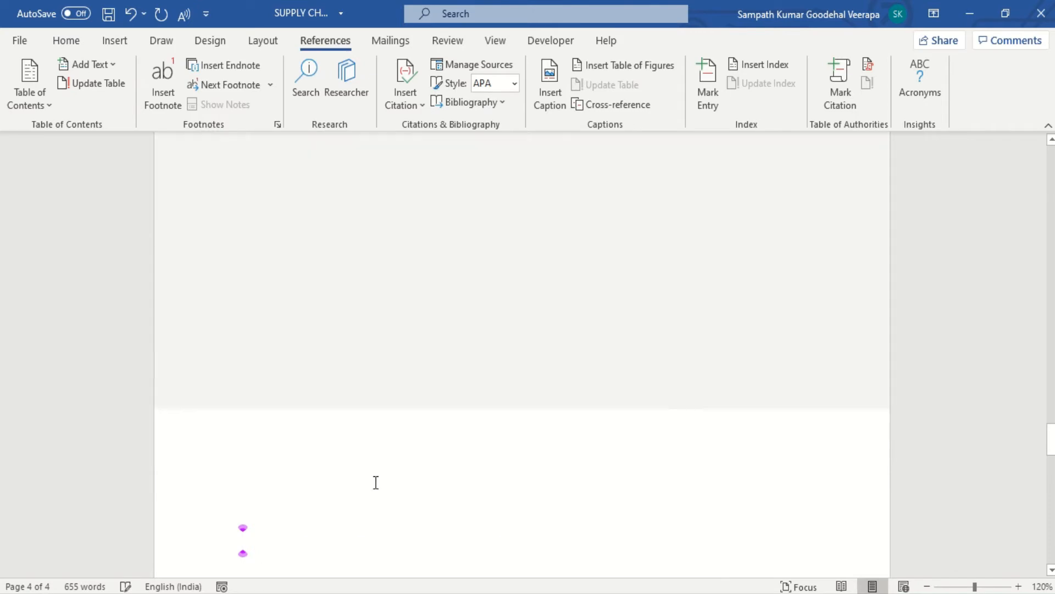
Try to renumber the duplicated "COMPETITIVE AND SUPPLY CHAIN STRATEGIES" heading in the second chapter by setting its list level to 1.1.
scroll(384, 478, "up", 7)
scroll(399, 476, "up", 15)
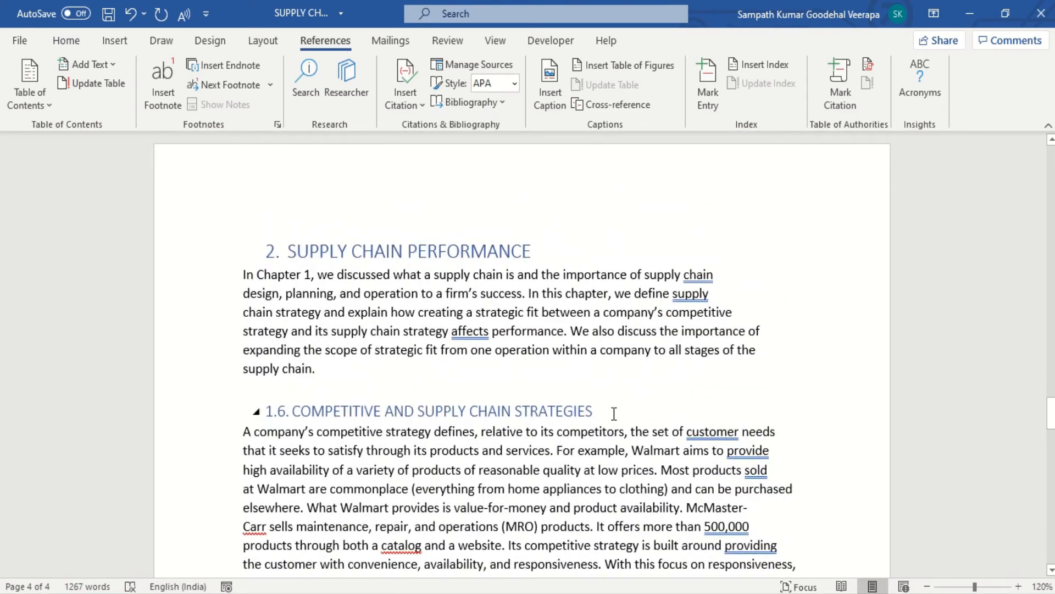
left_click(641, 410)
left_click(67, 41)
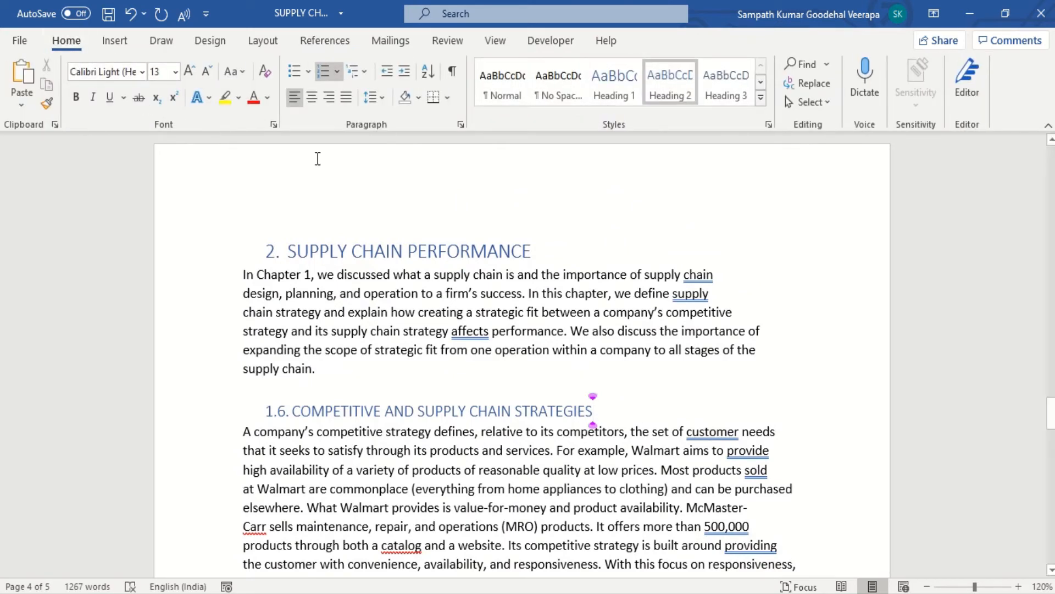
left_click(337, 72)
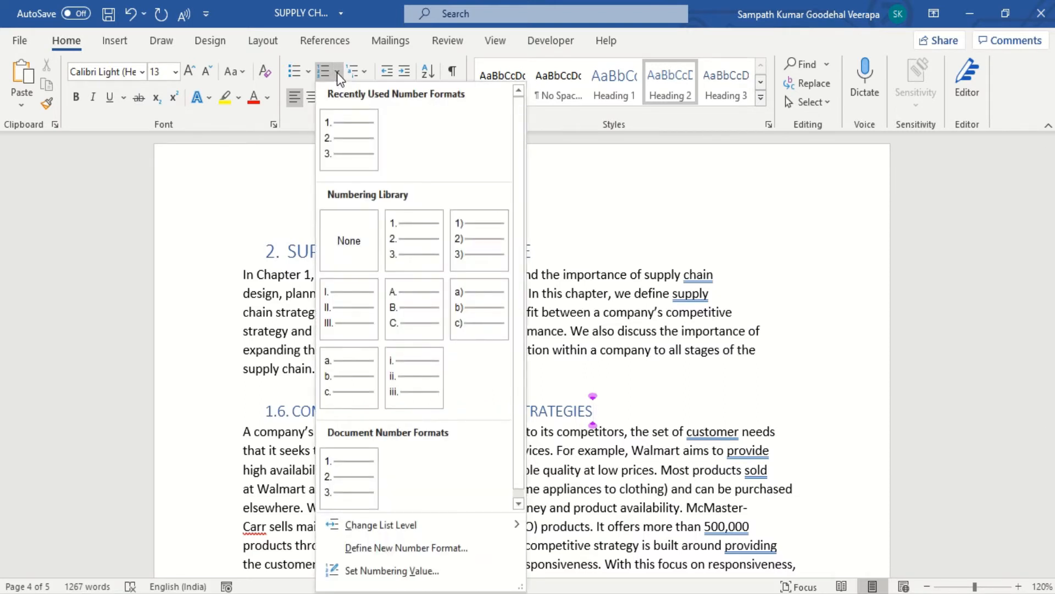
mouse_move(425, 526)
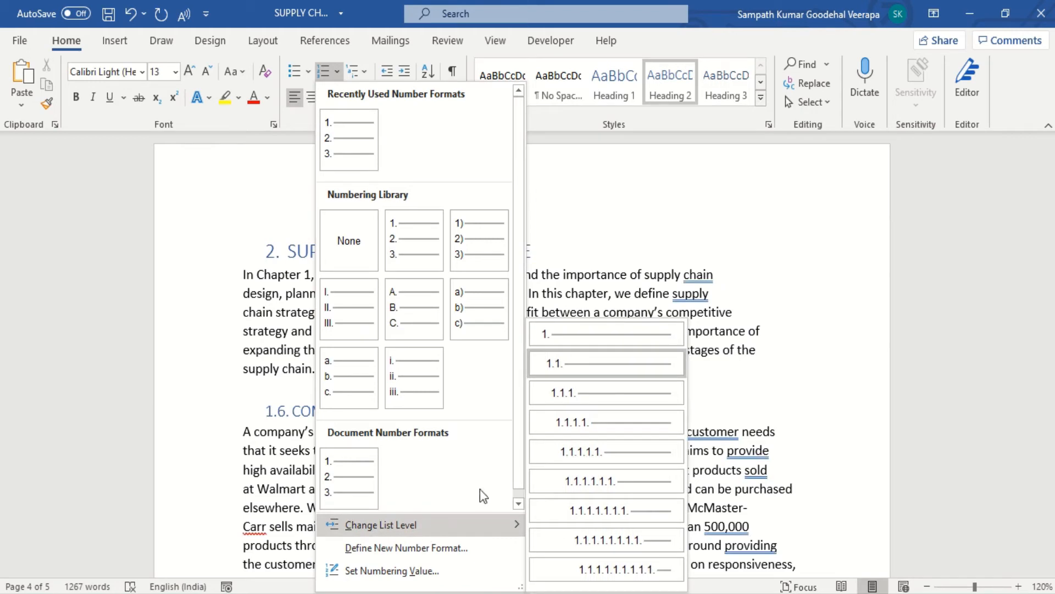
left_click(605, 364)
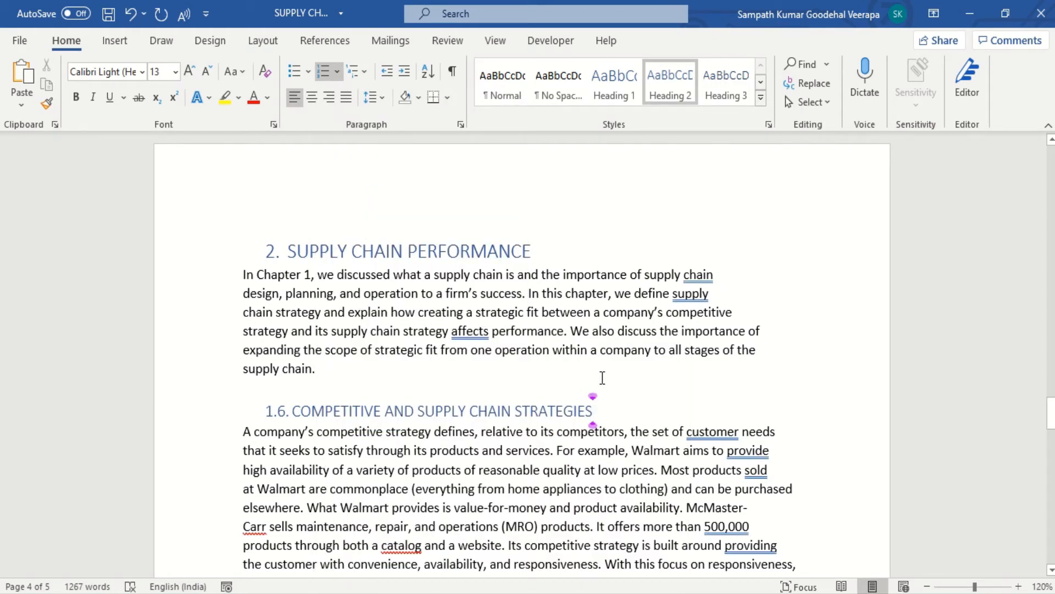
Set the numbering value of the duplicated "COMPETITIVE AND SUPPLY CHAIN STRATEGIES" heading to 2.1., continuing from the previous list with Advance value enabled.
left_click(337, 72)
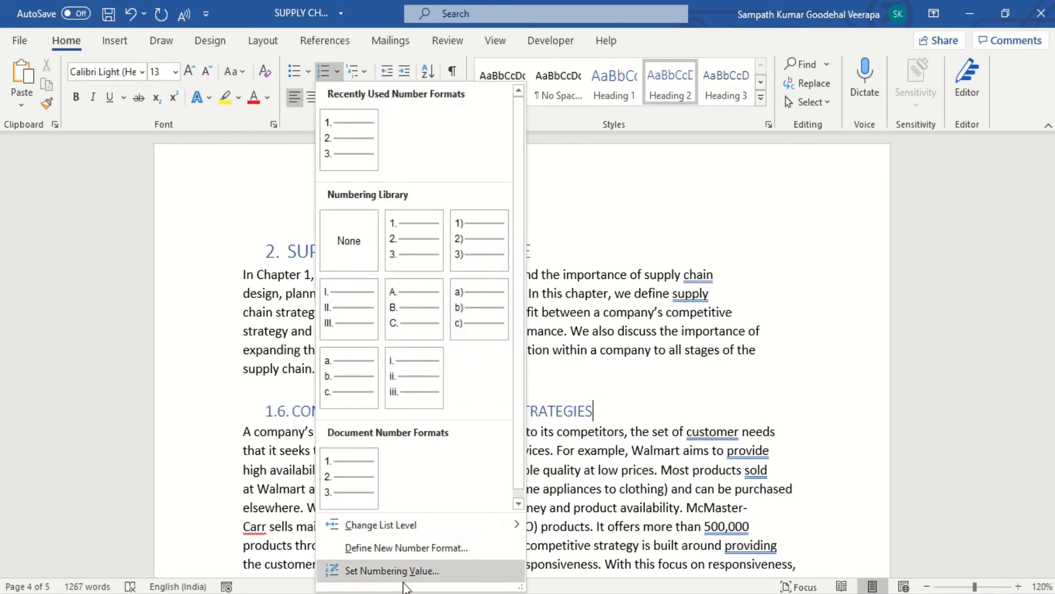
left_click(446, 573)
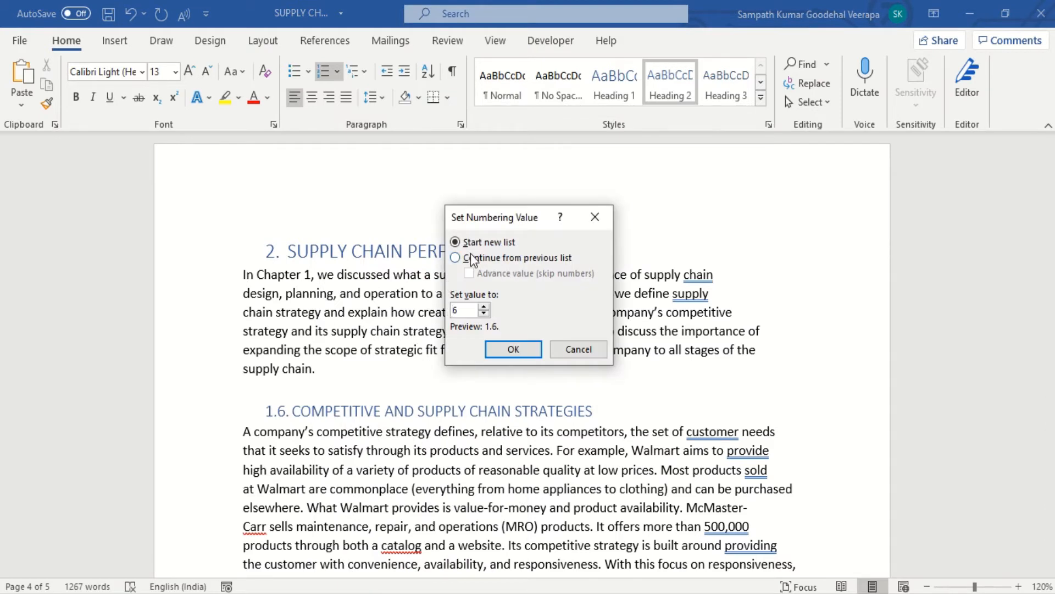
left_click(471, 258)
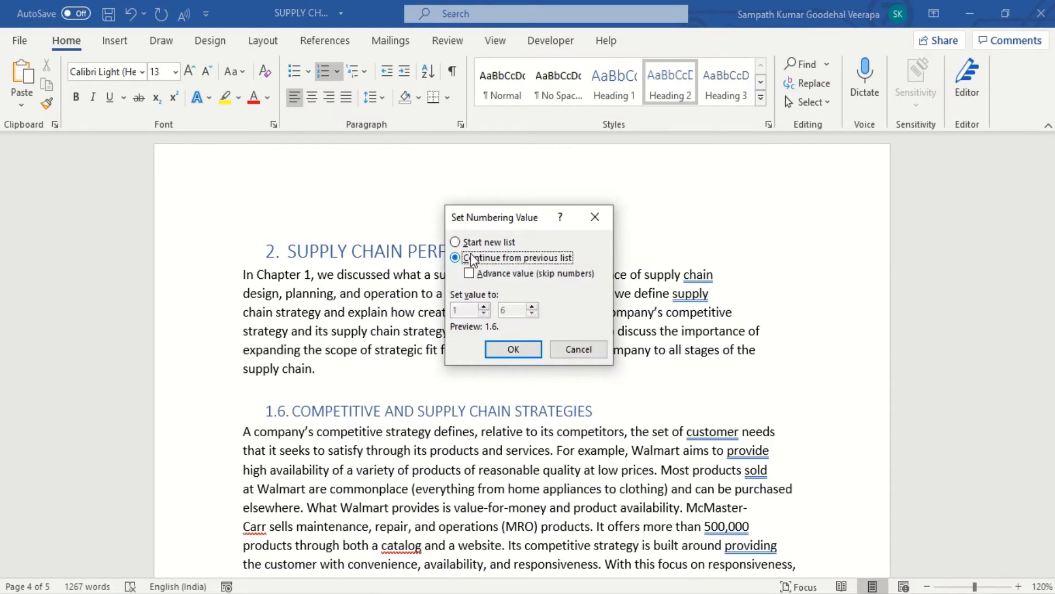
left_click(488, 276)
left_click(467, 309)
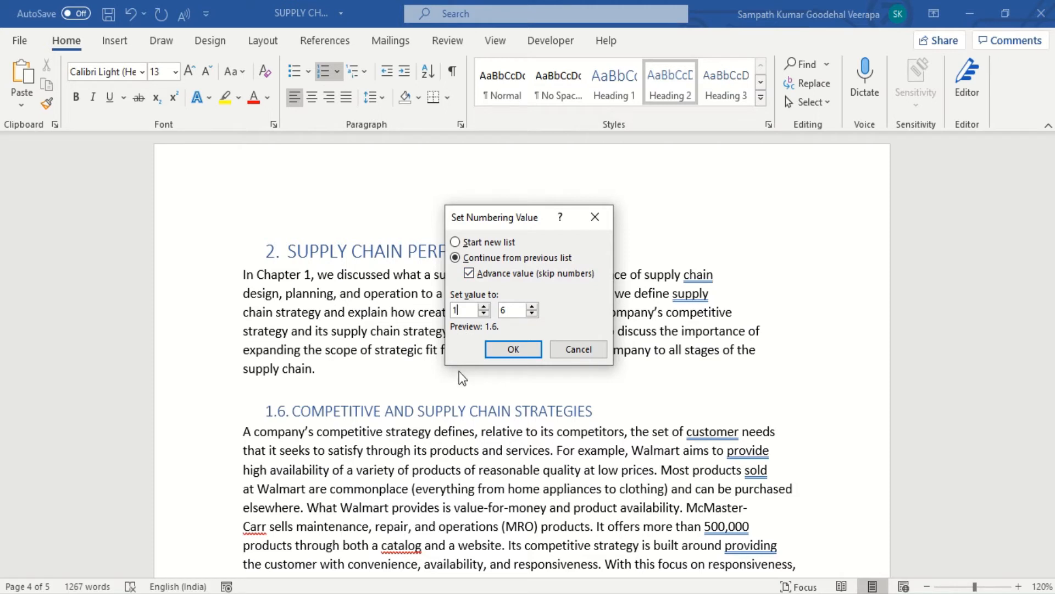
key("BackSpace")
left_click(517, 348)
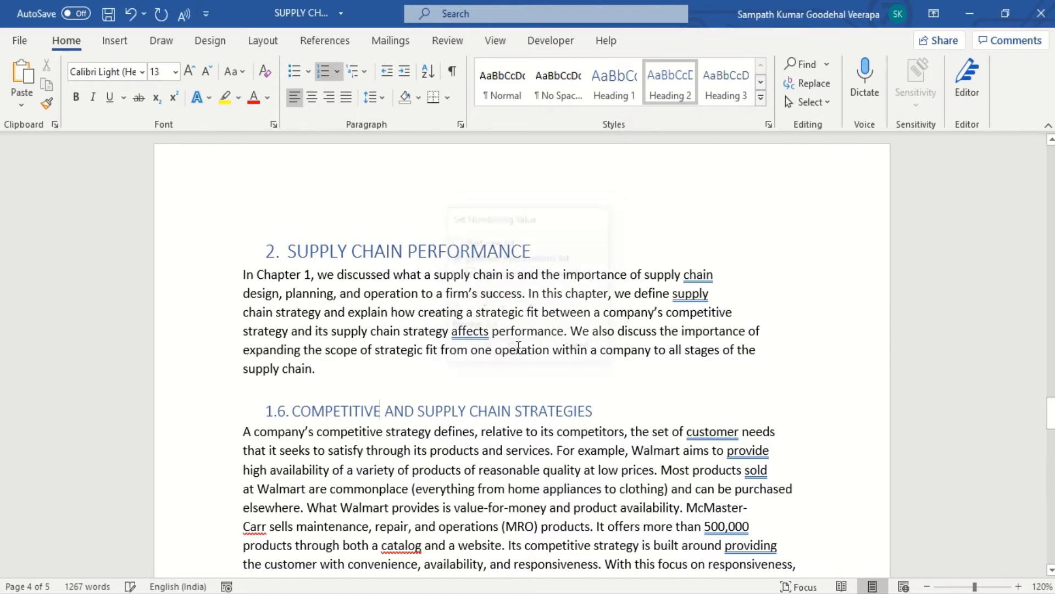
scroll(519, 348, "down", 7)
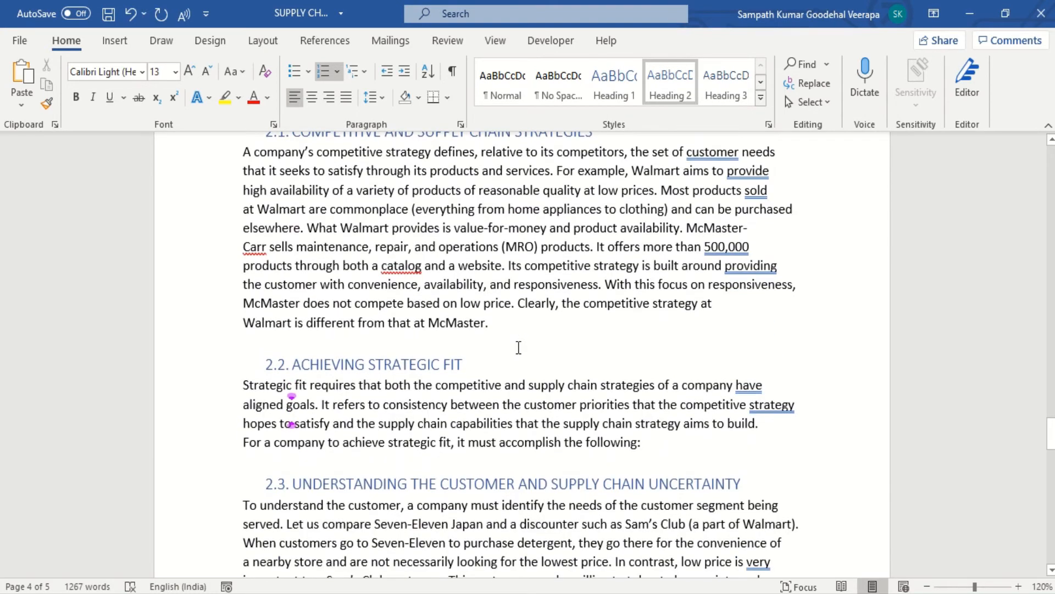
scroll(518, 347, "down", 10)
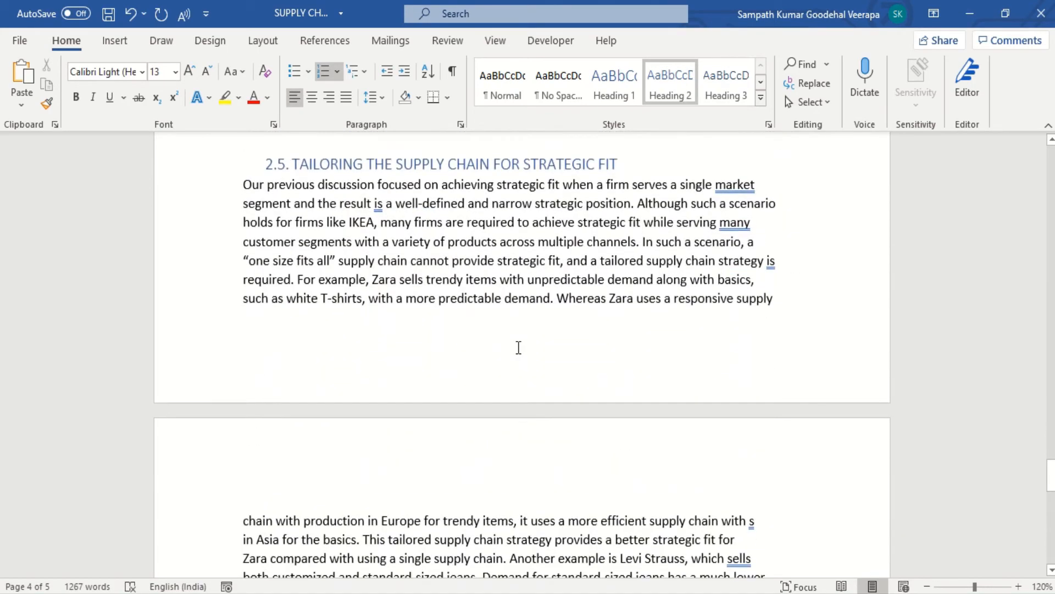
Update the entire table of contents to include the second chapter's headings and the current page numbers.
scroll(518, 347, "up", 18)
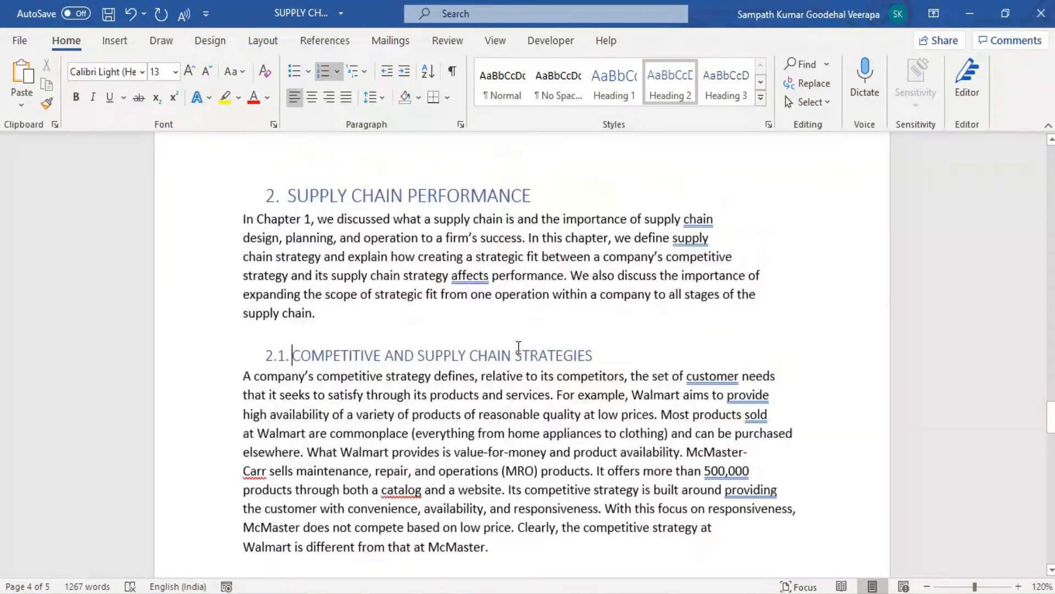
scroll(518, 347, "up", 15)
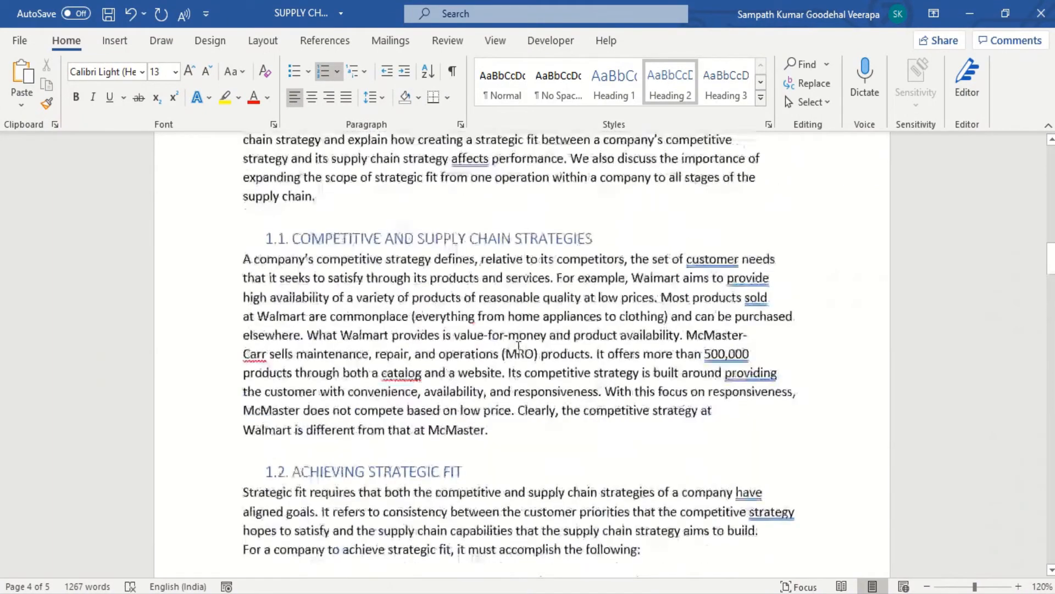
scroll(518, 347, "up", 6)
left_click(417, 346)
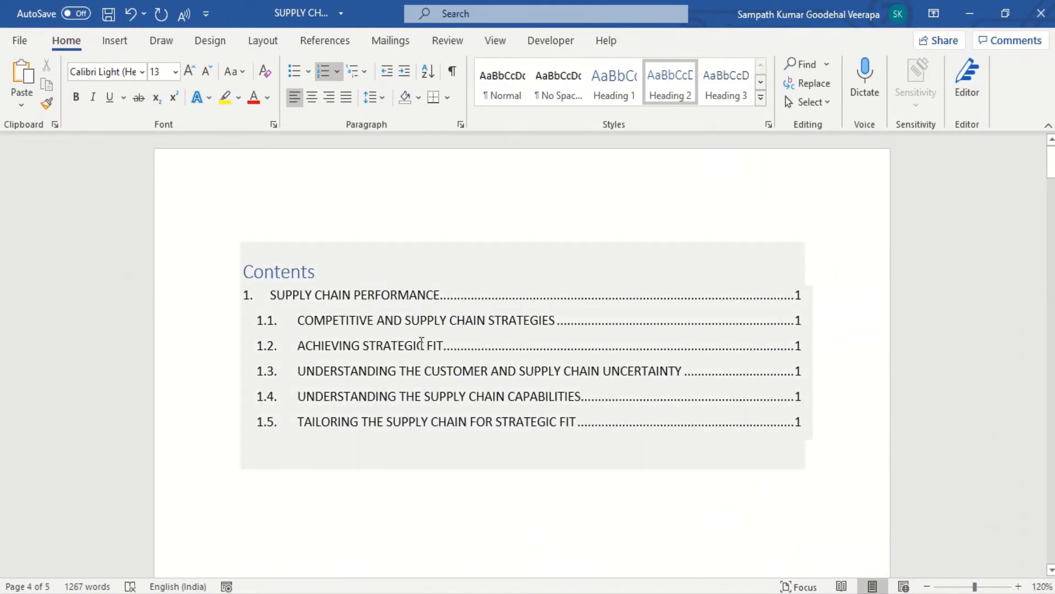
right_click(326, 337)
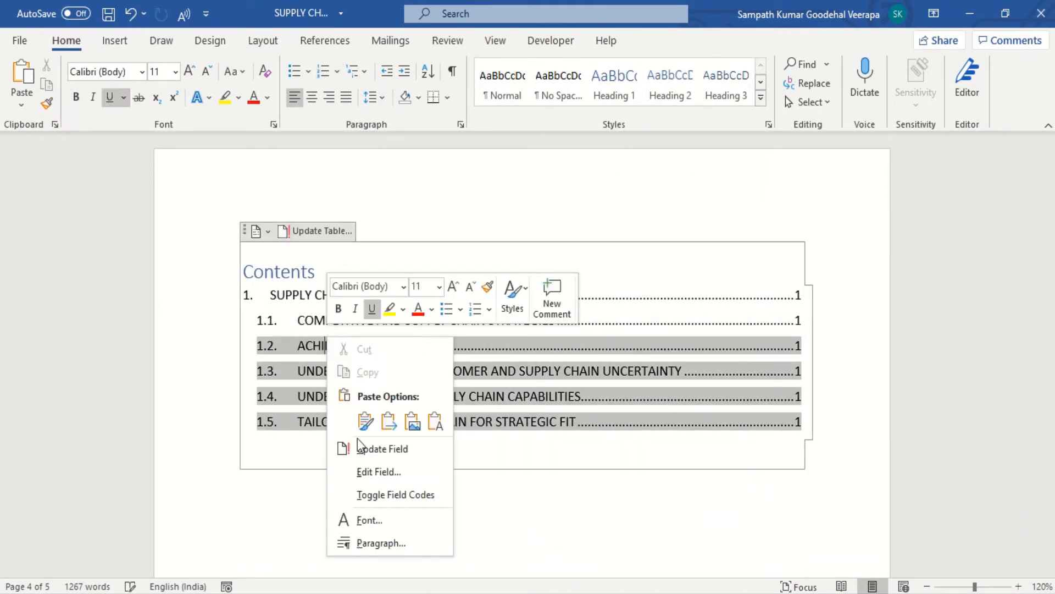
left_click(405, 447)
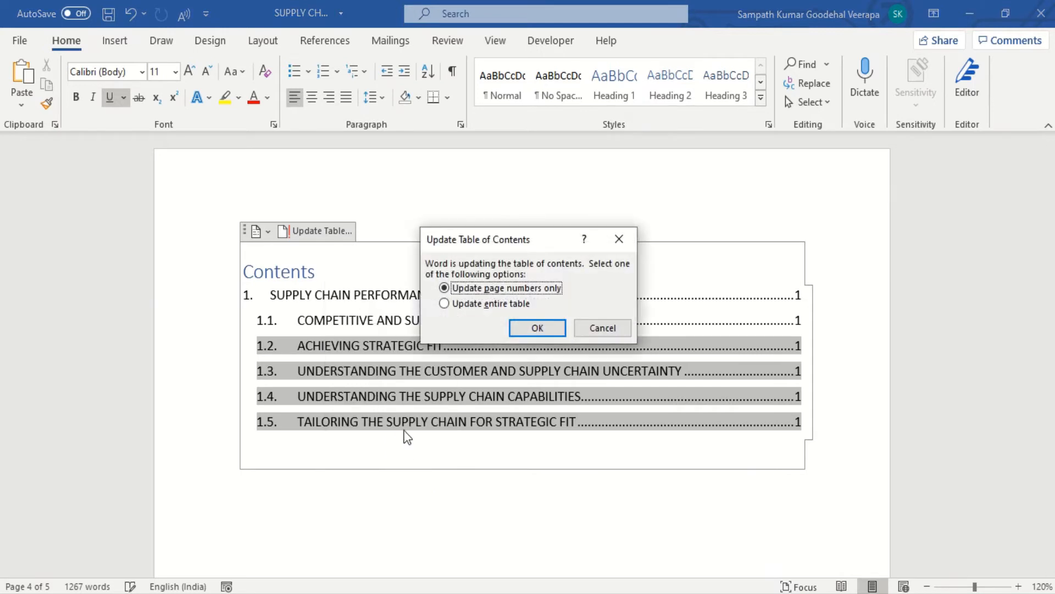
left_click(473, 305)
left_click(526, 327)
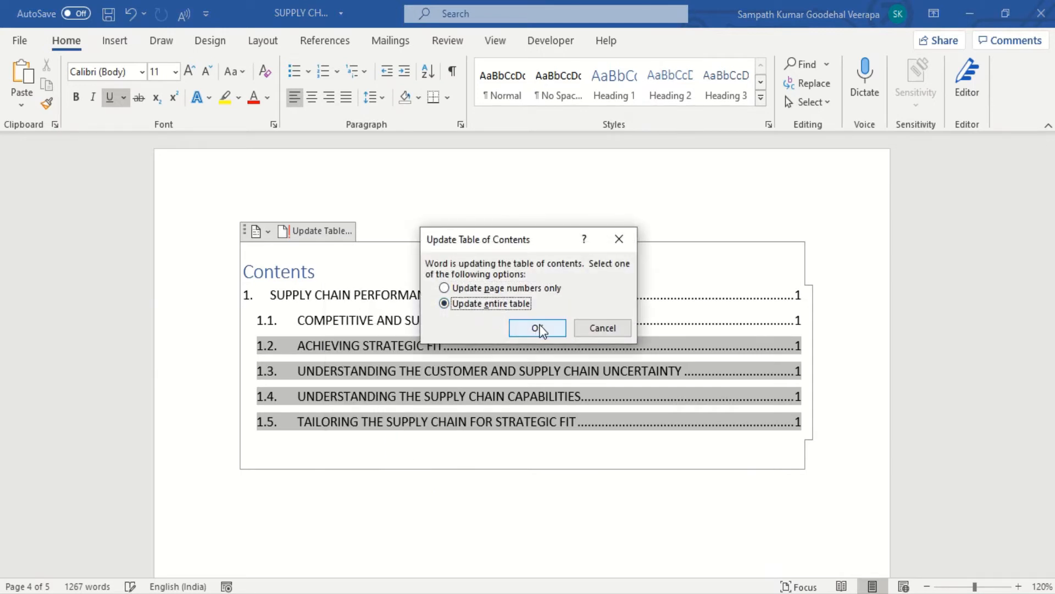
Adjust the blank lines between the table of contents and the first "SUPPLY CHAIN PERFORMANCE" heading so it starts at the top of page 2.
scroll(510, 342, "down", 3)
scroll(432, 342, "down", 10)
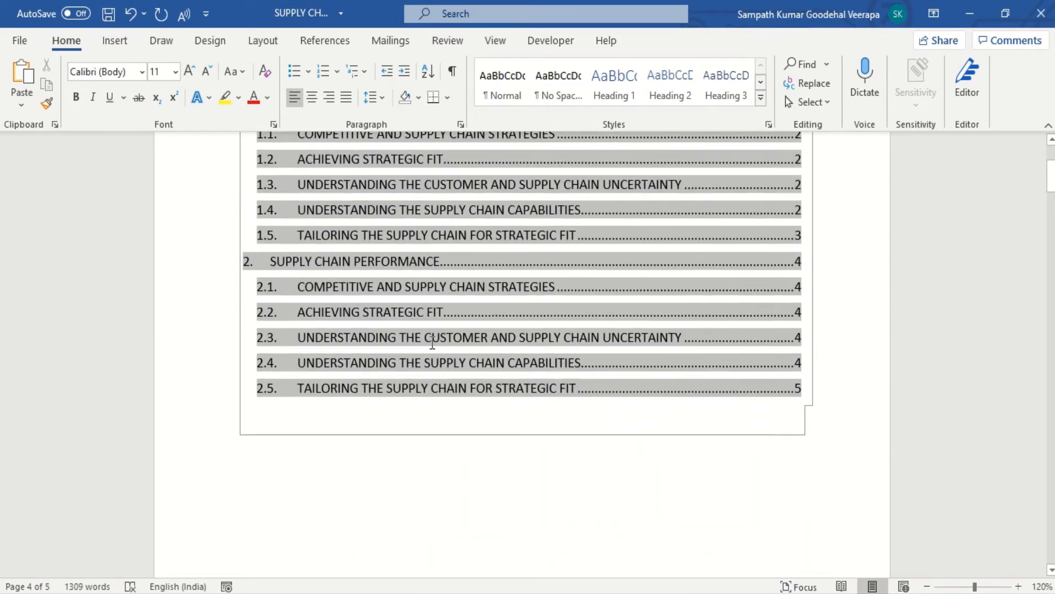
scroll(433, 342, "down", 5)
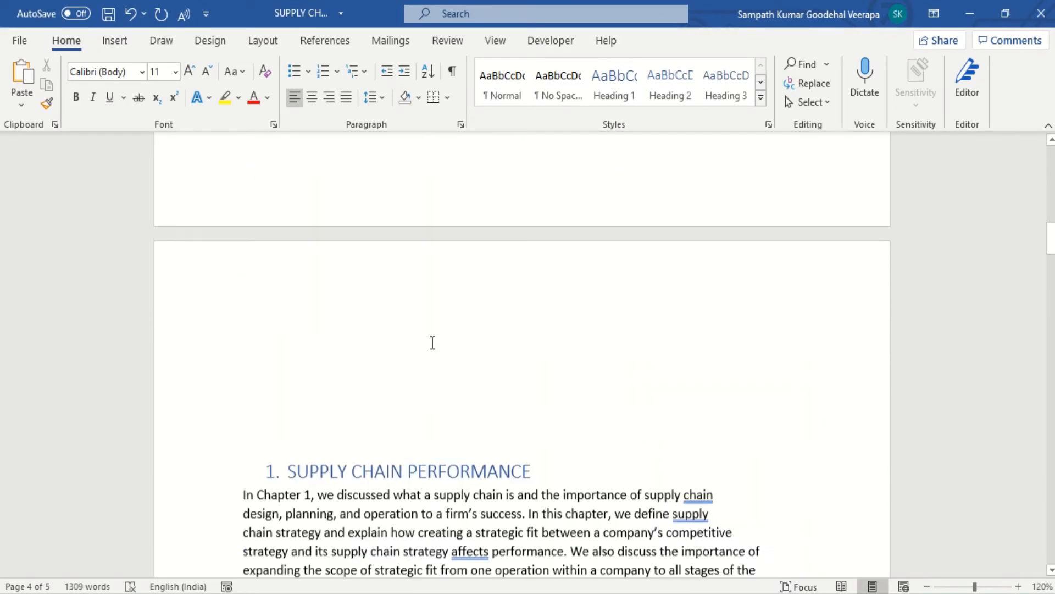
left_click(243, 304)
key("Return")
key("Return")
key("Return")
key("Return")
key("Return")
key("Return")
key("Return")
key("Return")
key("Return")
key("Return")
key("Return")
key("Return")
key("Return")
key("Return")
key("Return")
key("Return")
key("Return")
key("Return")
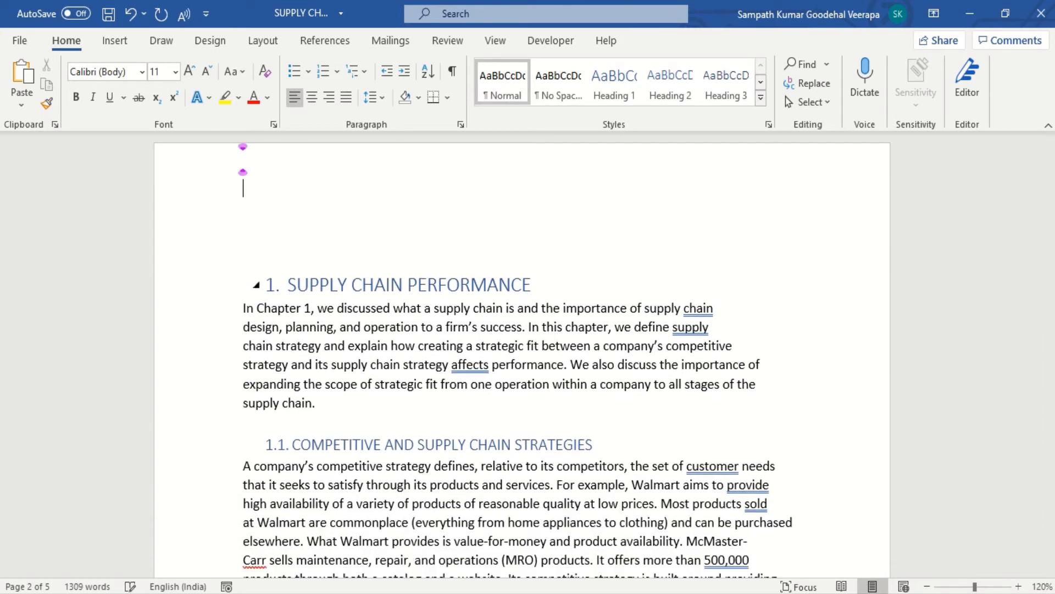
key("BackSpace")
key("BackSpace")
key("BackSpace")
key("BackSpace")
key("BackSpace")
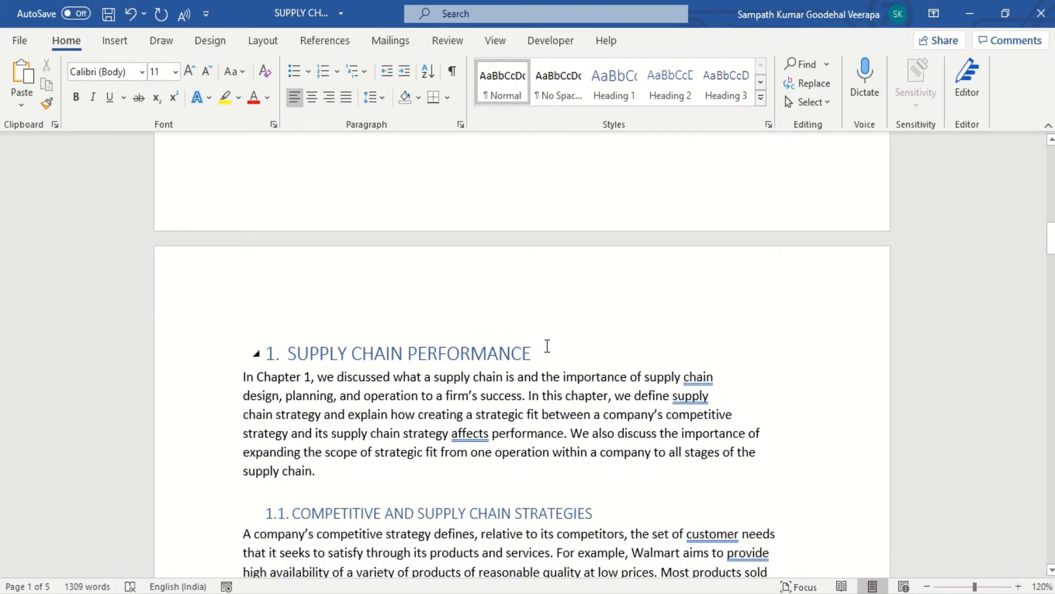
Define a new number format for the first "SUPPLY CHAIN PERFORMANCE" heading, replacing the existing format text with "Chapter".
left_click(547, 346)
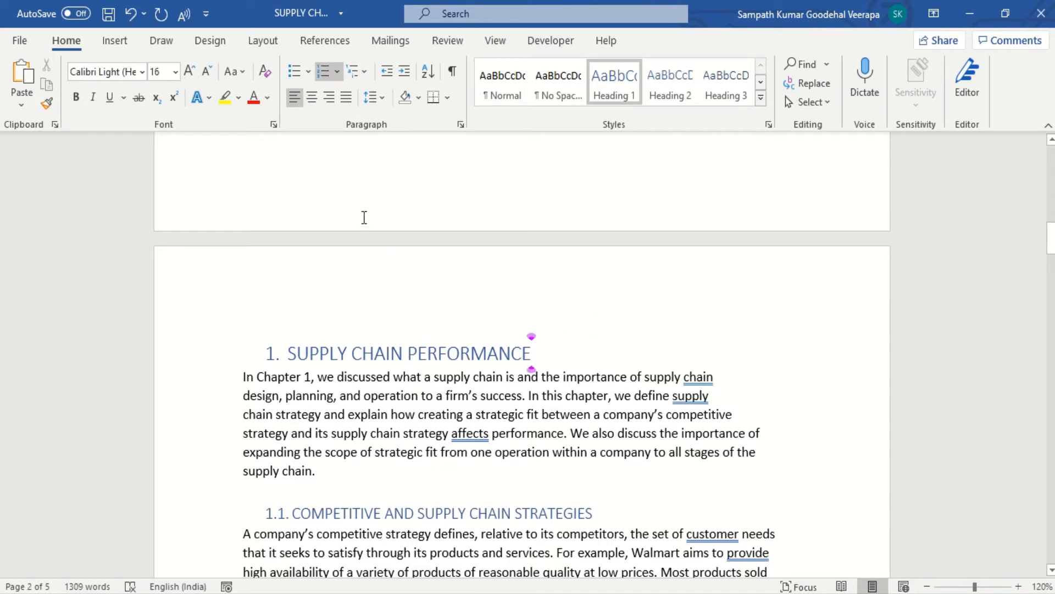
left_click(339, 71)
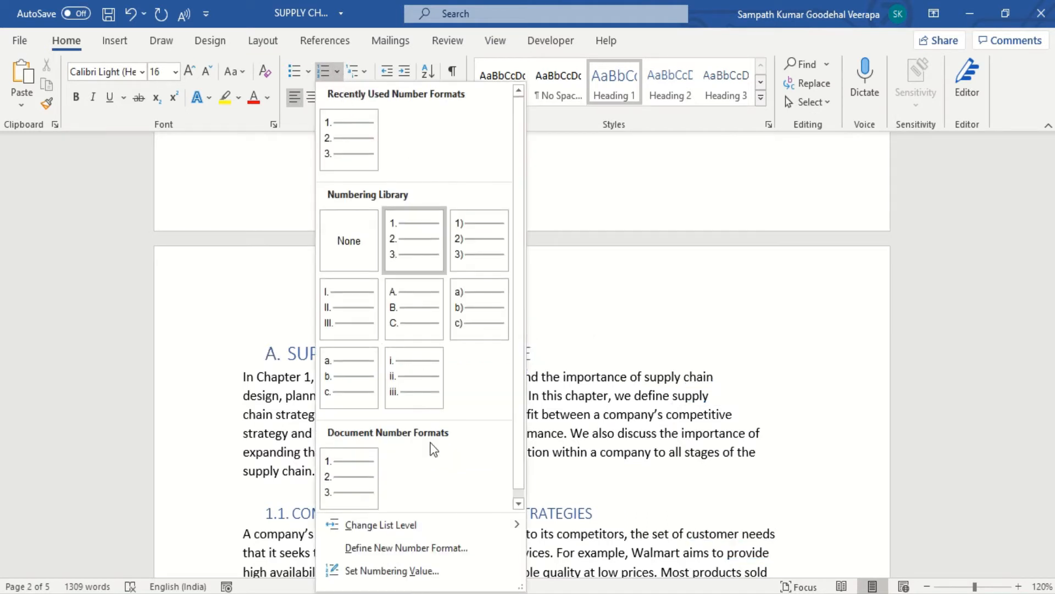
left_click(434, 543)
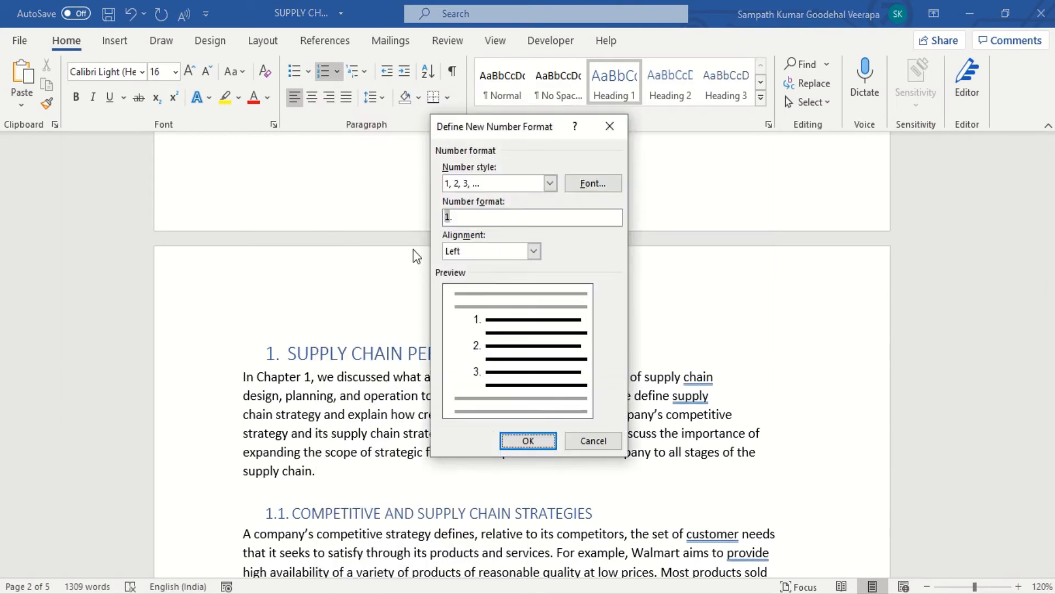
left_click(535, 216)
key("BackSpace")
key("BackSpace")
type("C")
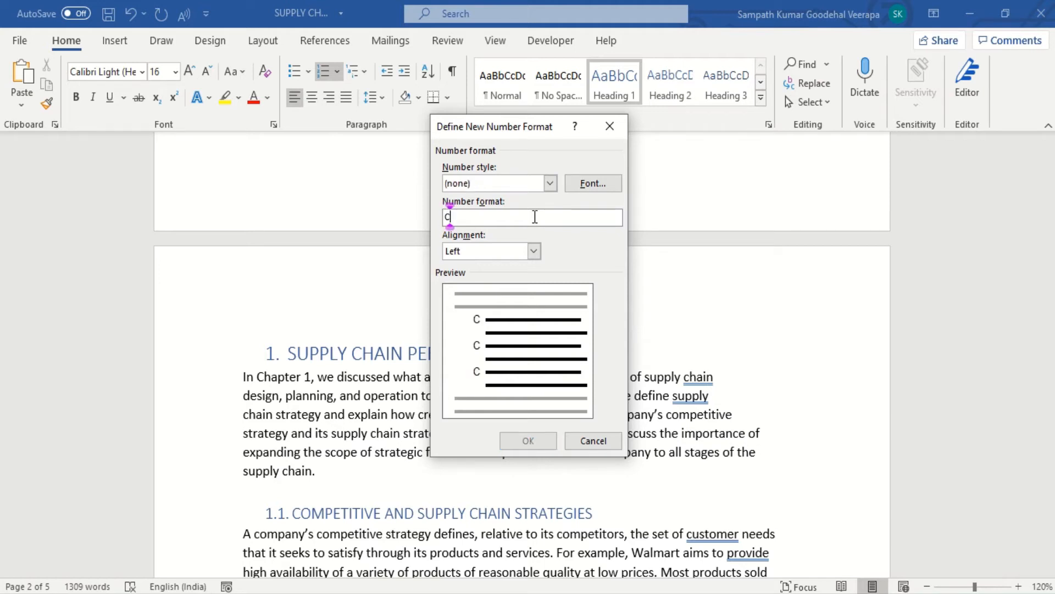
type("hapter")
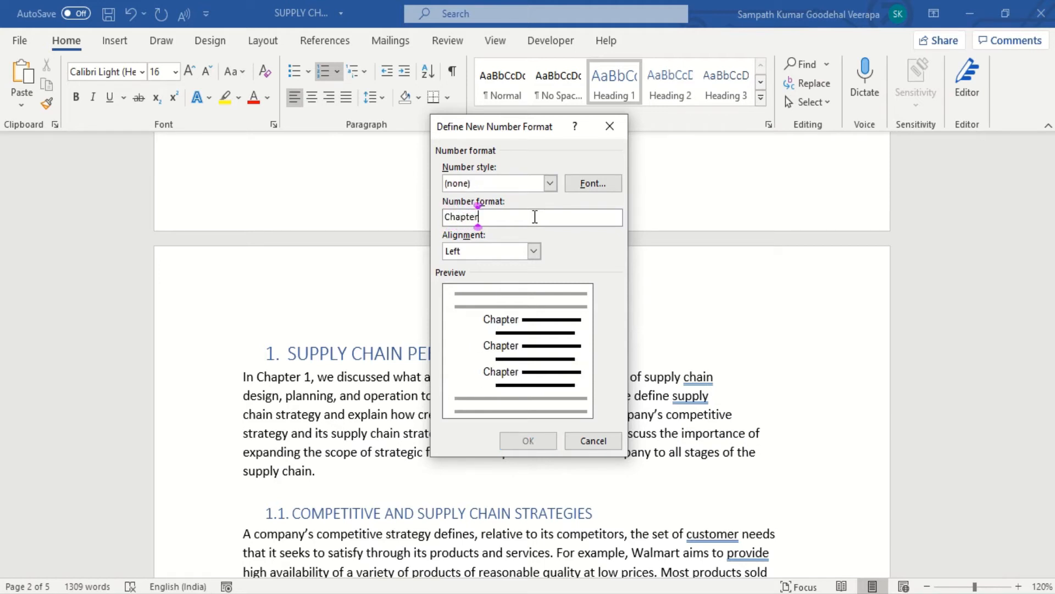
Add the 1, 2, 3, ... number style after "Chapter" in the new number format and apply it to the main headings.
left_click(550, 184)
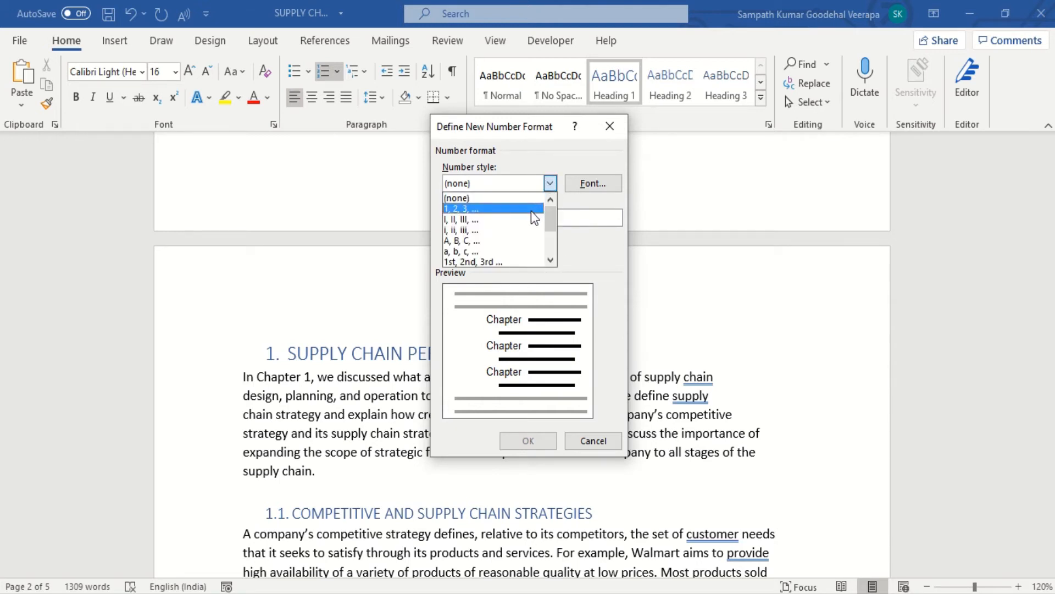
left_click(531, 212)
left_click(550, 183)
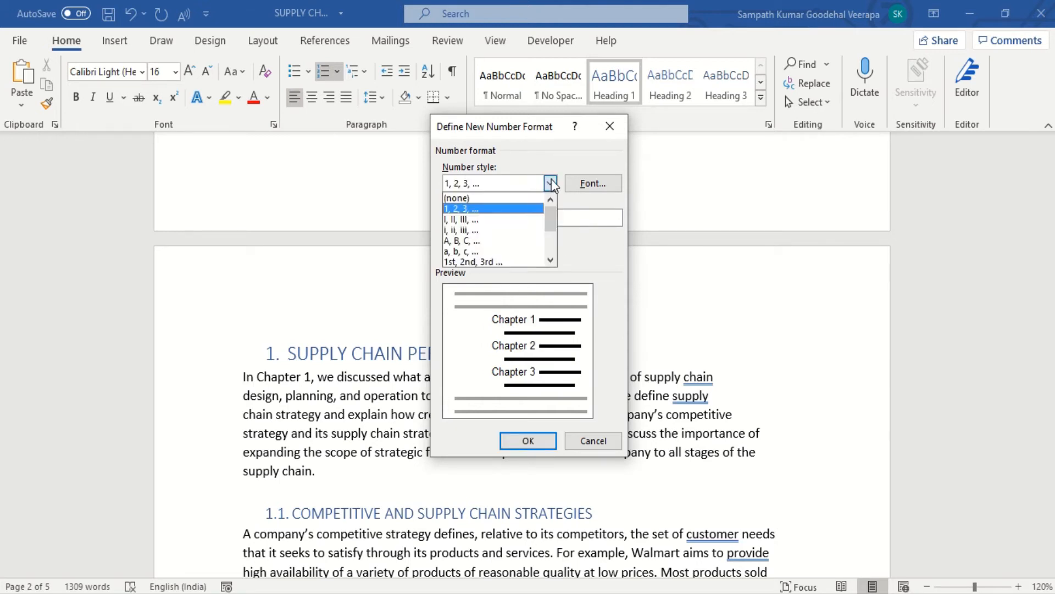
scroll(513, 220, "down", 3)
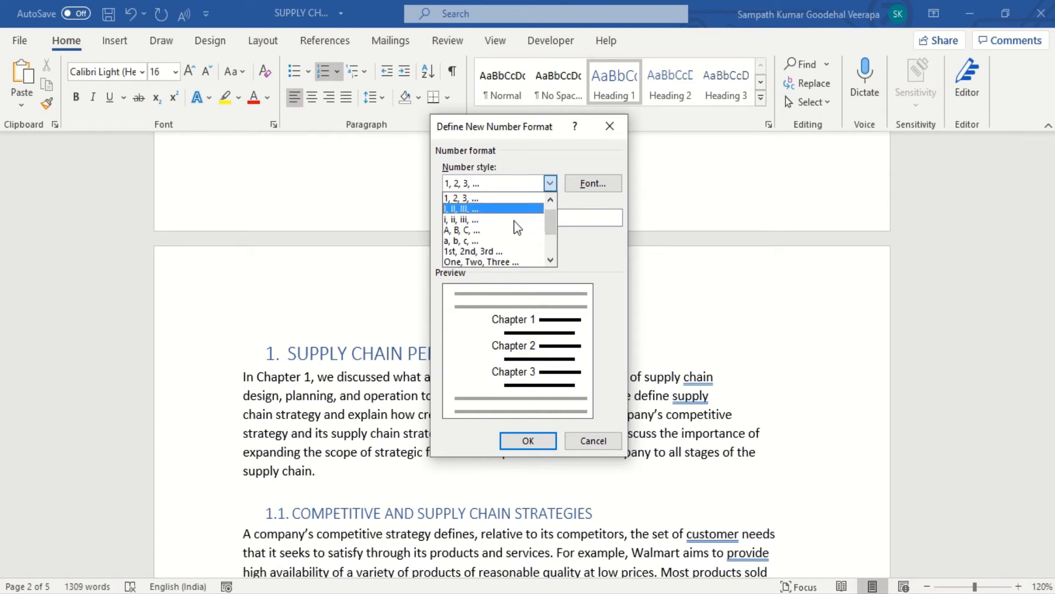
scroll(514, 220, "up", 3)
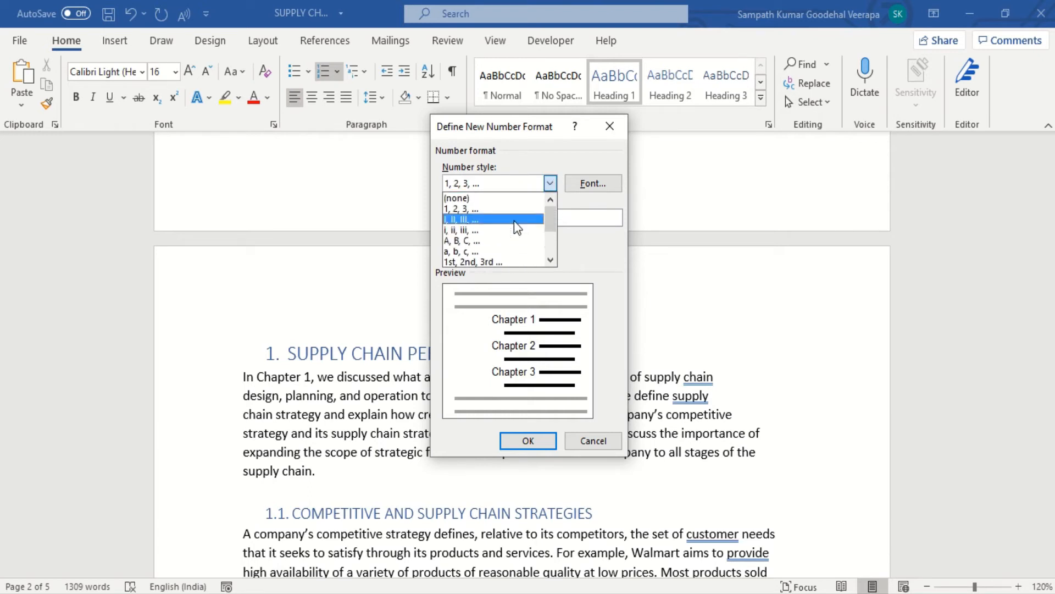
left_click(513, 209)
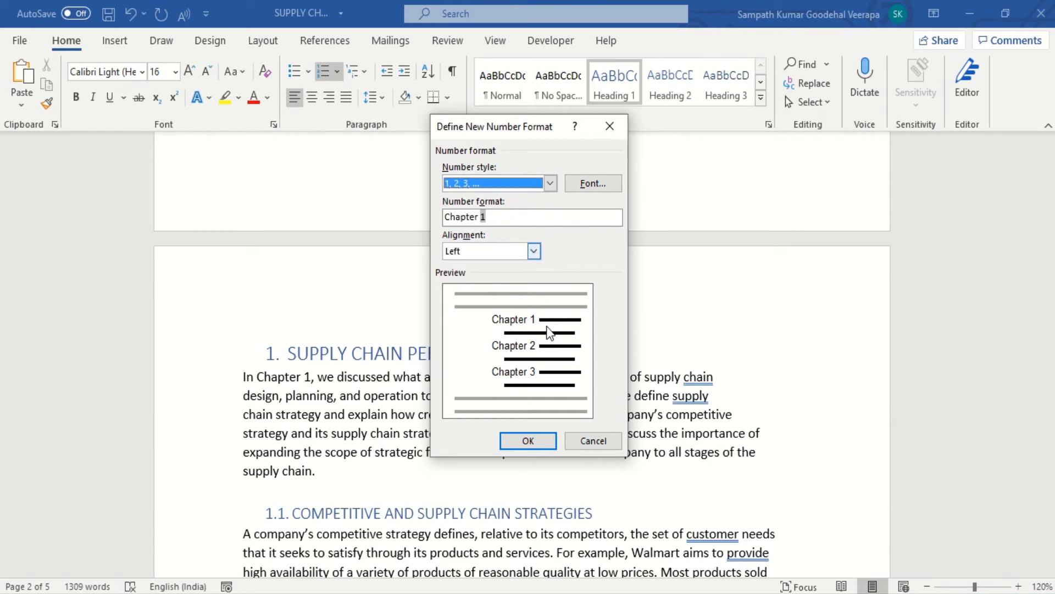
left_click(525, 441)
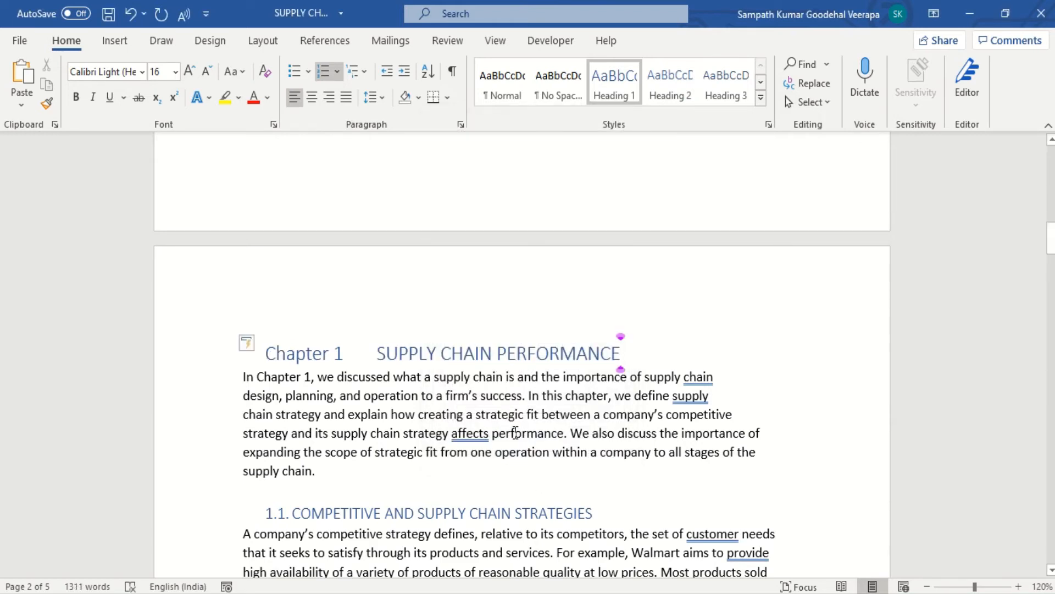
Update the entire table of contents to use the "Chapter" numbering for the main headings.
scroll(515, 432, "up", 10)
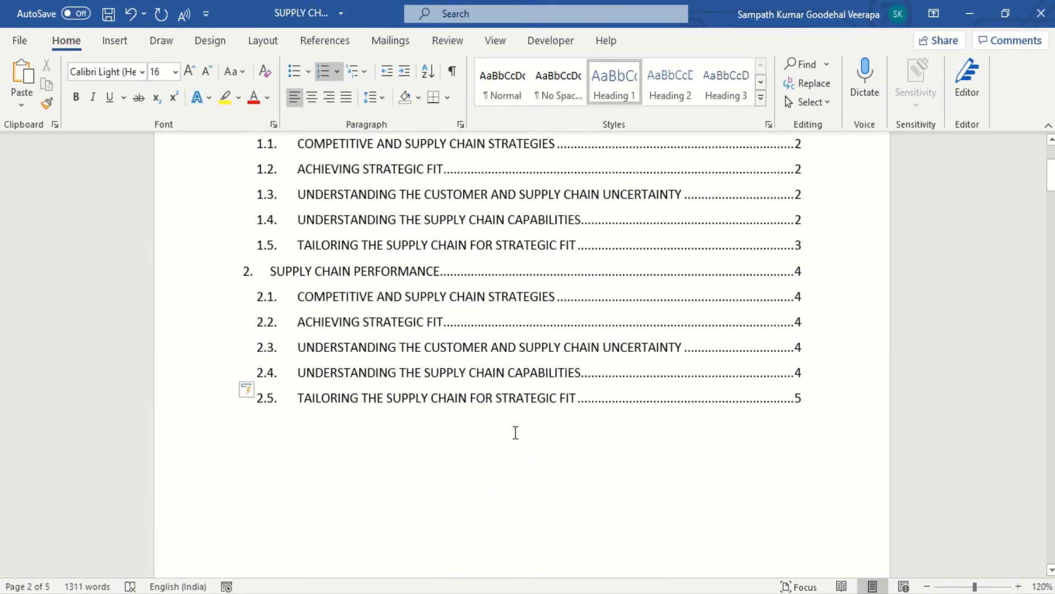
scroll(515, 433, "up", 2)
left_click(455, 282)
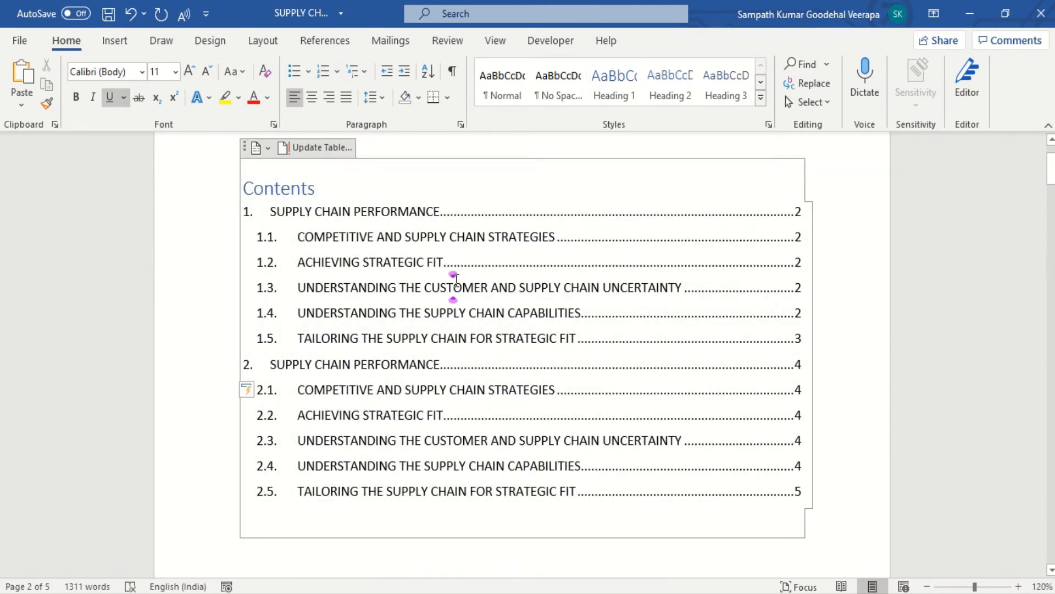
right_click(456, 281)
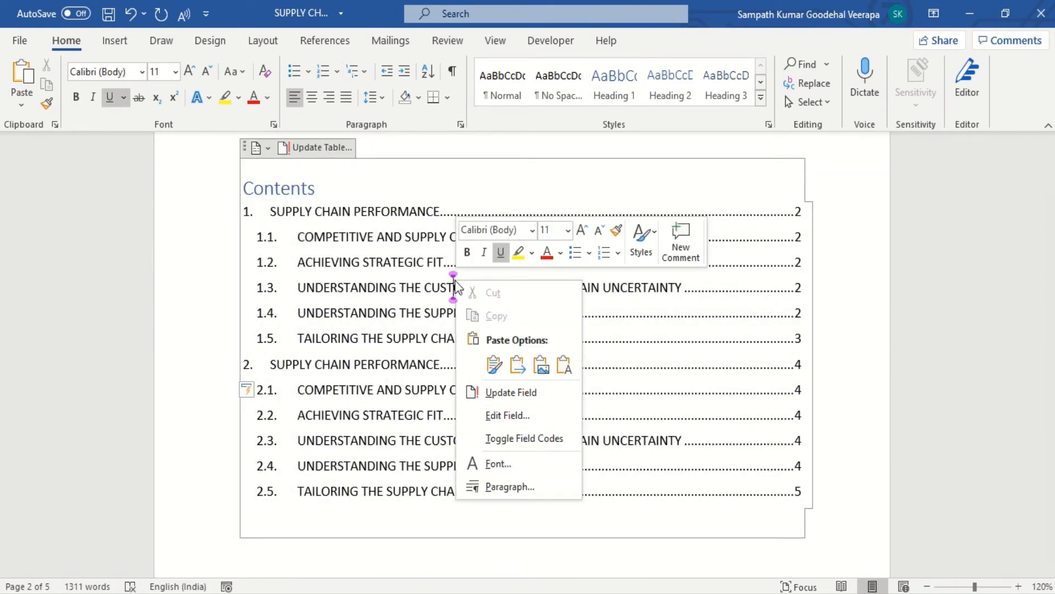
left_click(548, 394)
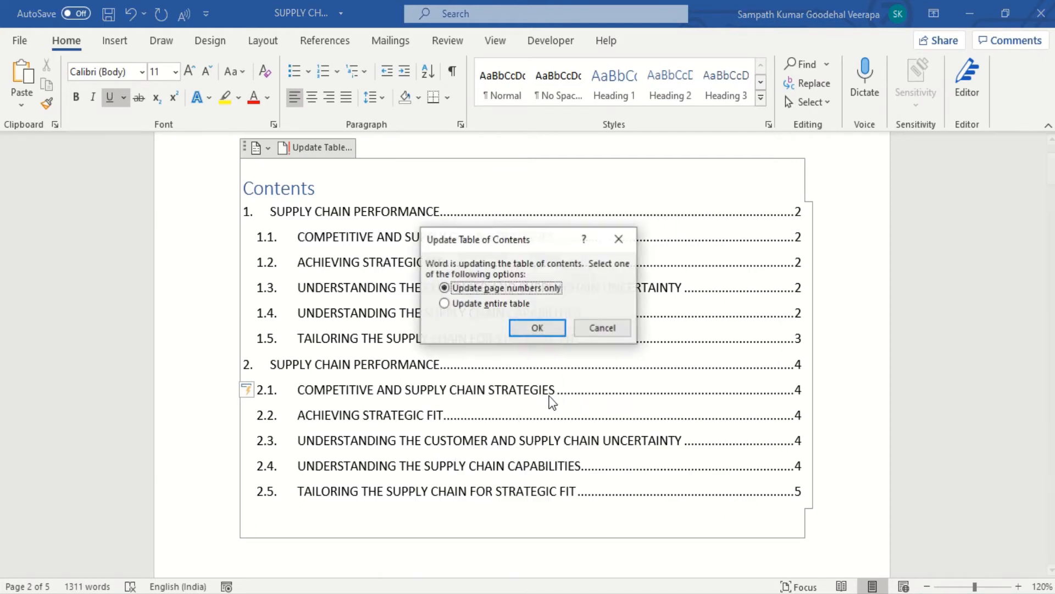
left_click(477, 307)
left_click(545, 327)
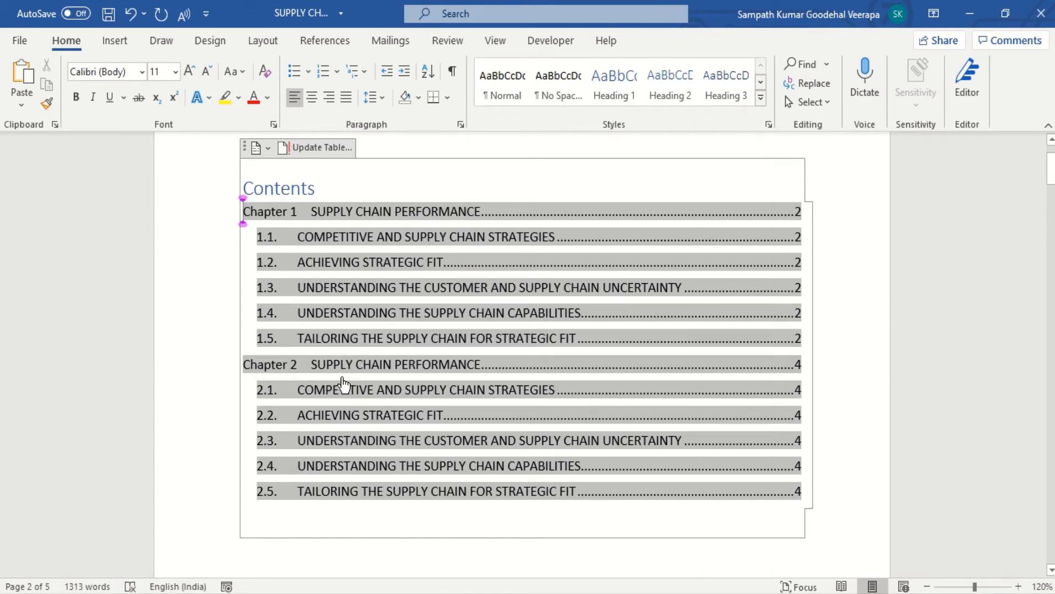
Check the table of contents links by following the Chapter 2, 2.1 and 1.2 entries to their headings.
left_click(355, 364, "ctrl")
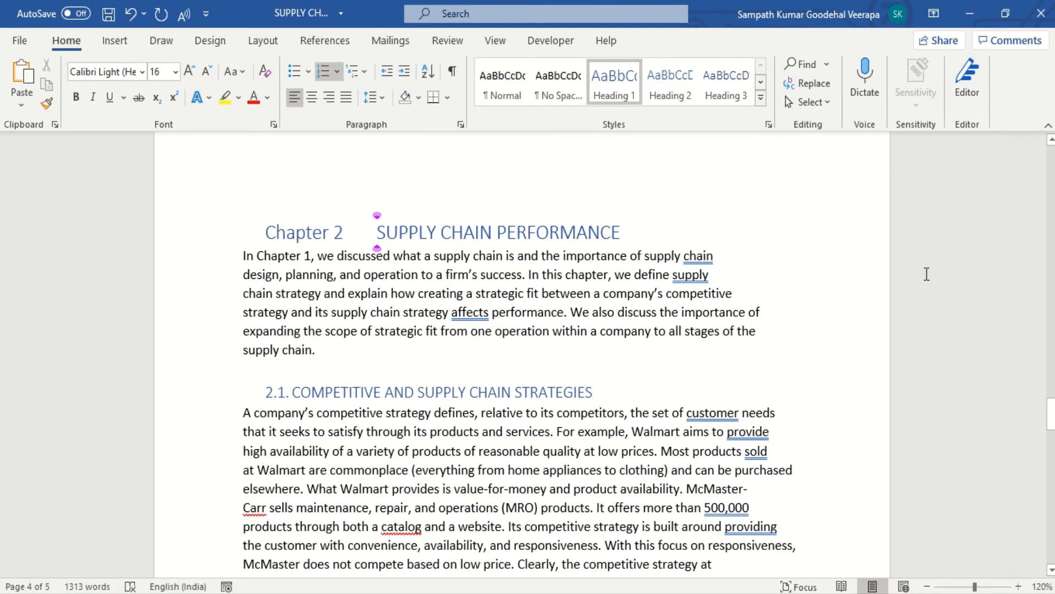
left_click_drag(1051, 416, 1051, 201)
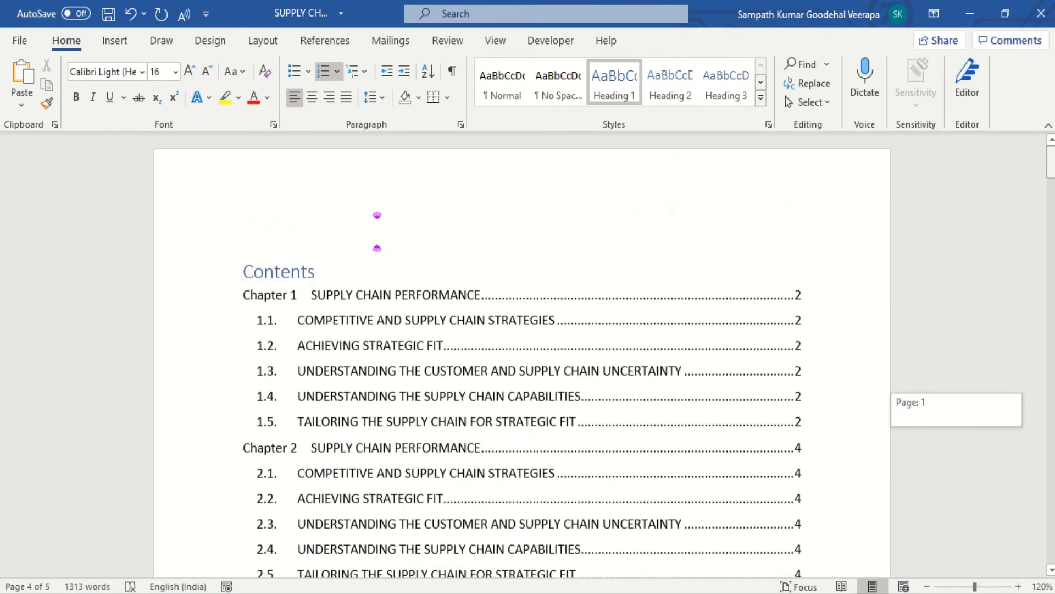
scroll(525, 435, "down", 2)
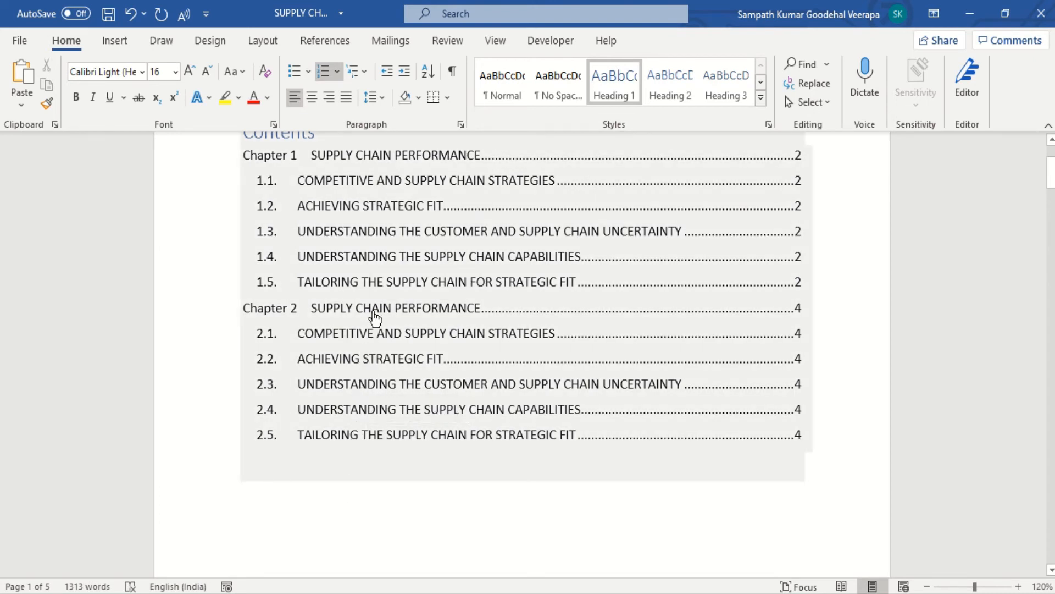
left_click(367, 333, "ctrl")
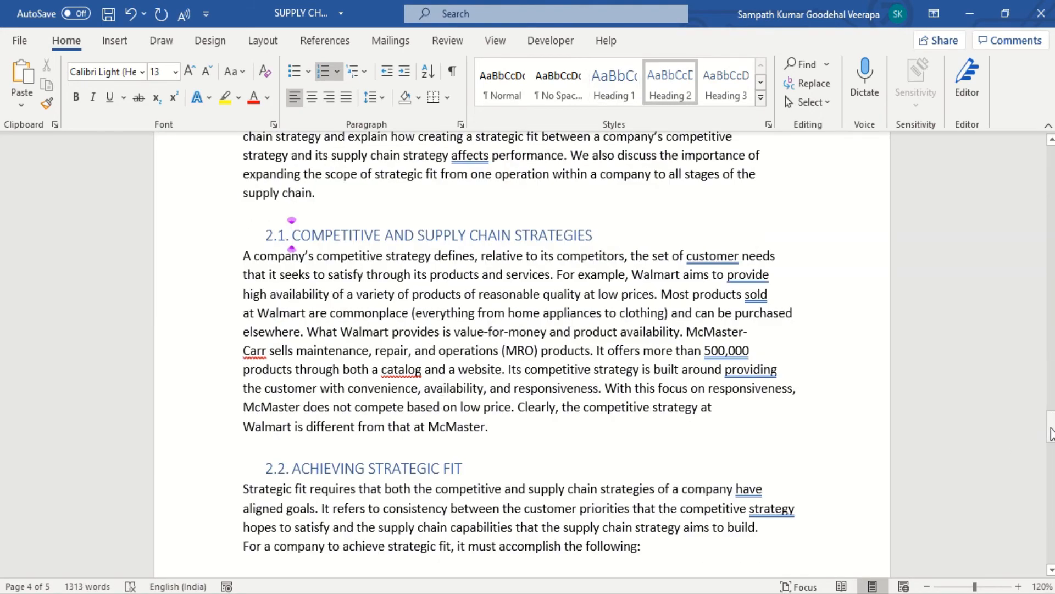
left_click_drag(1051, 435, 1051, 162)
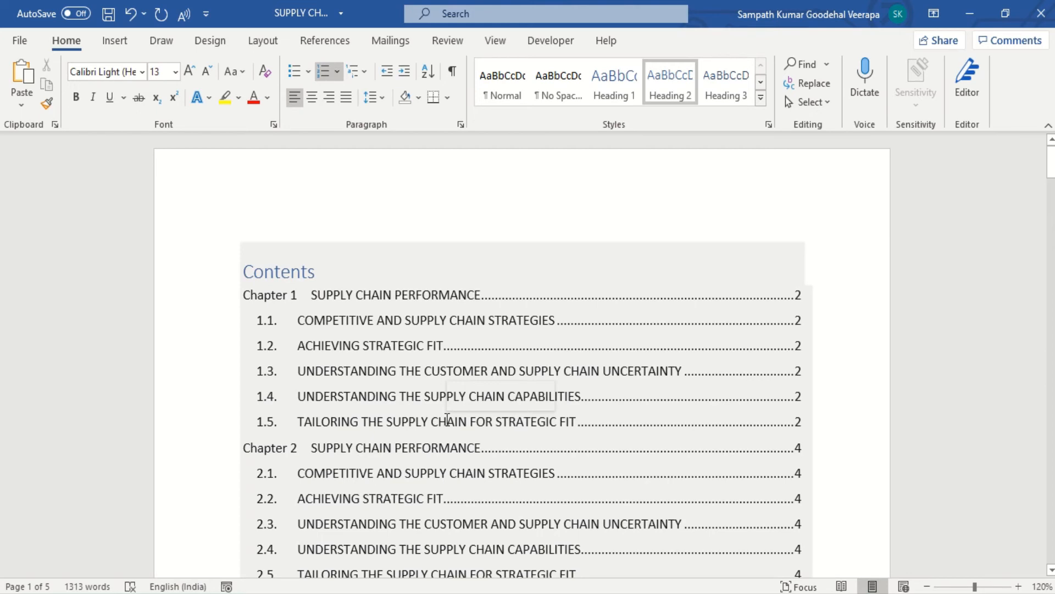
left_click(289, 345, "ctrl")
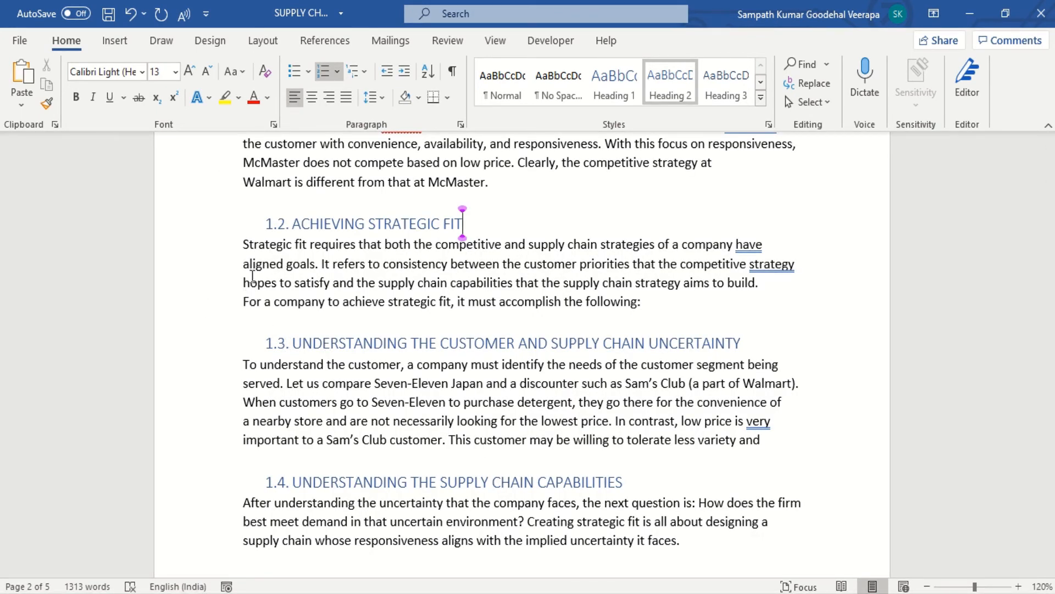
Save a copy of the document as a PDF named SUPPLY CHAIN PERFORMANCE on the Desktop.
left_click(20, 42)
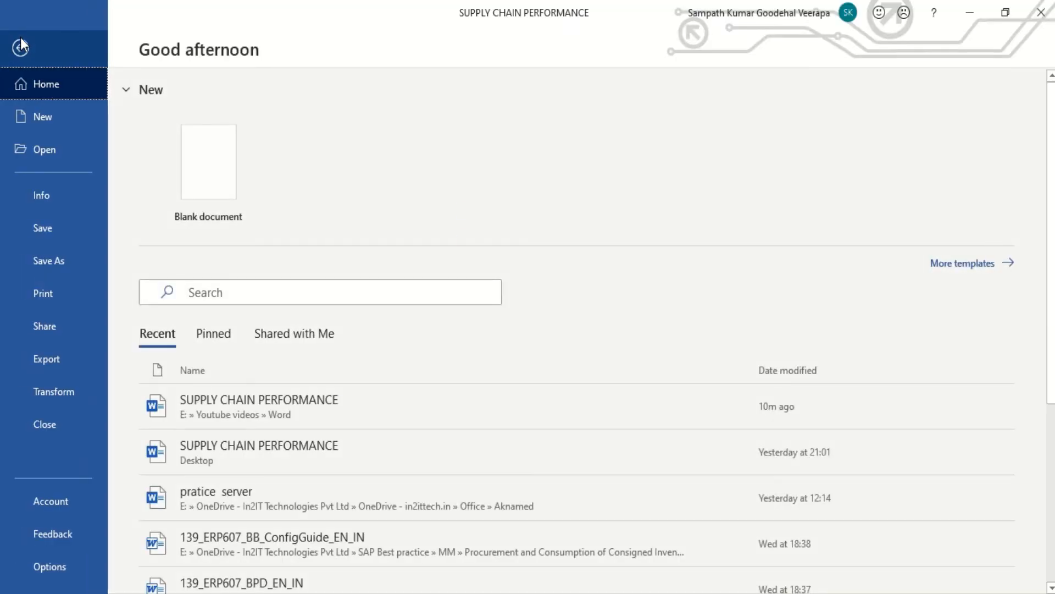
left_click(58, 262)
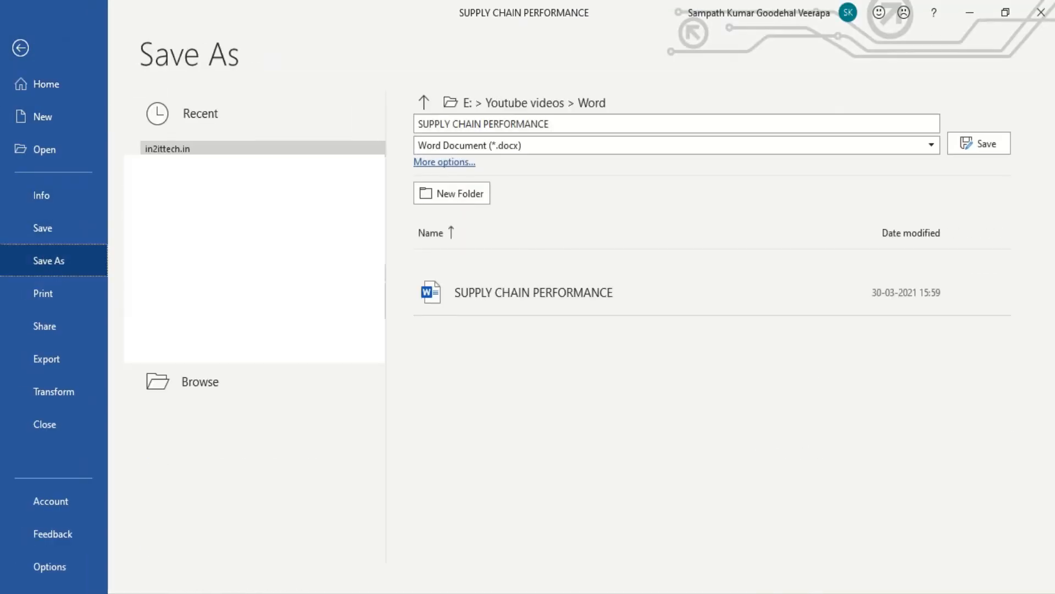
left_click(728, 150)
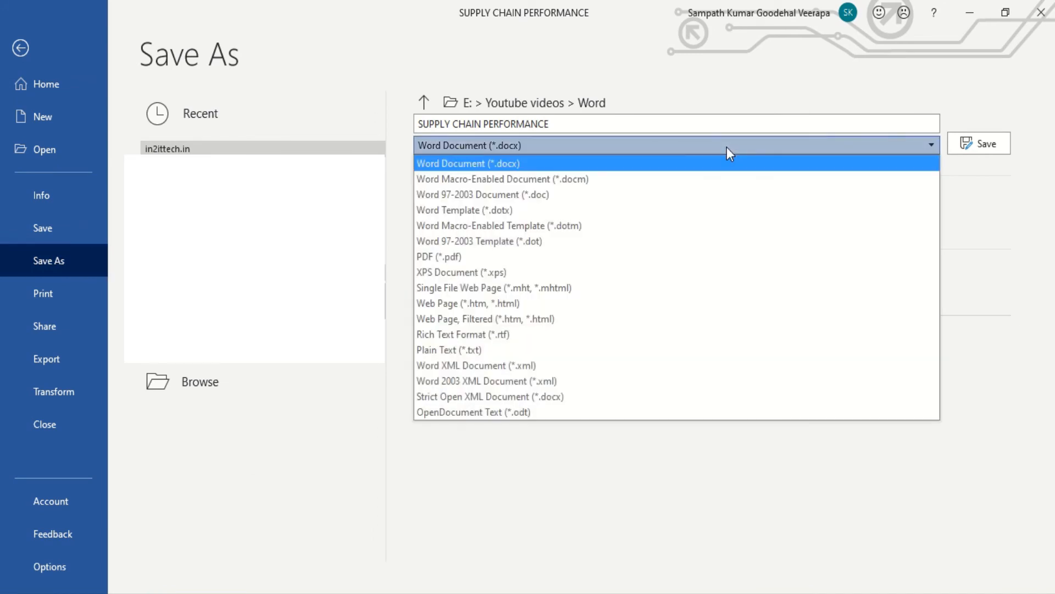
left_click(726, 256)
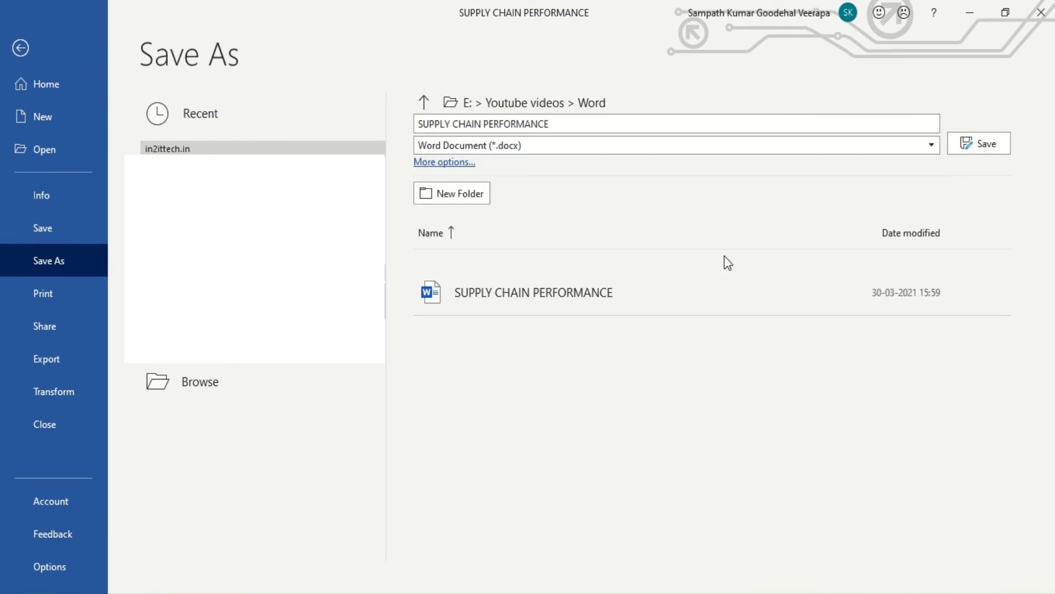
left_click(205, 382)
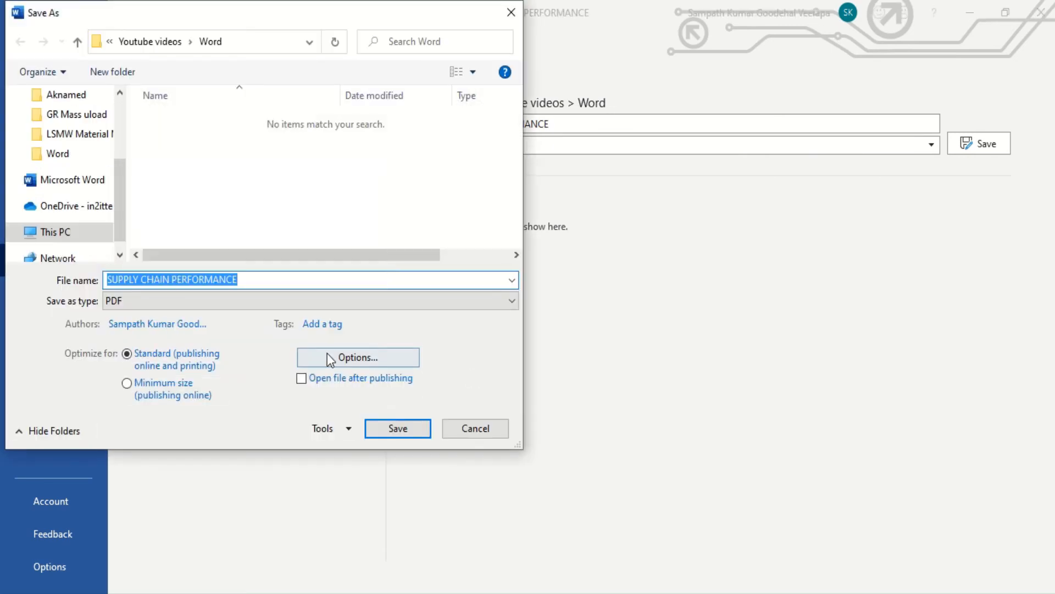
scroll(44, 113, "down", 3)
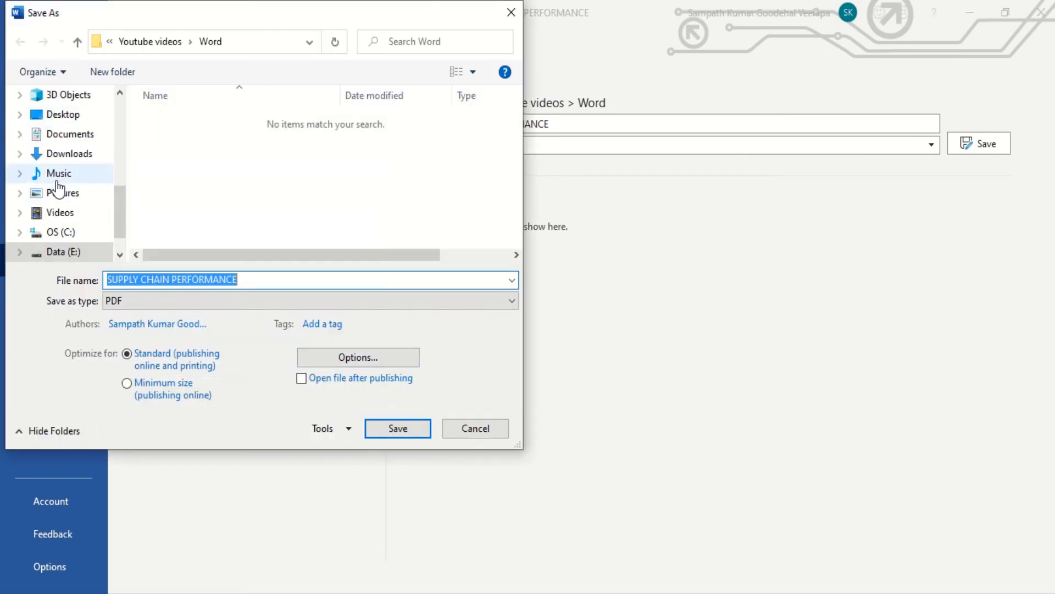
left_click(88, 114)
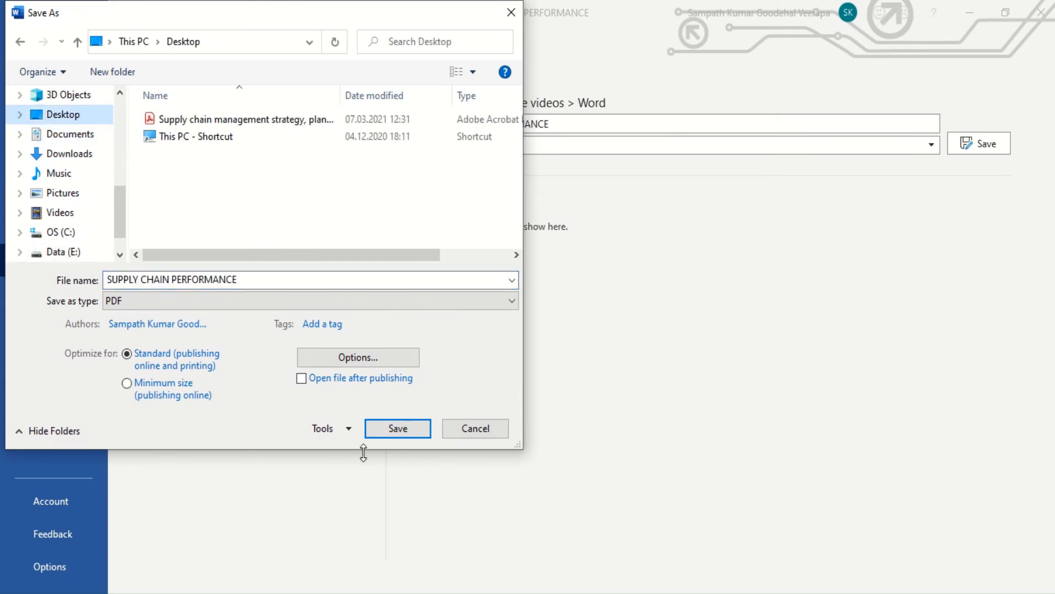
left_click(402, 428)
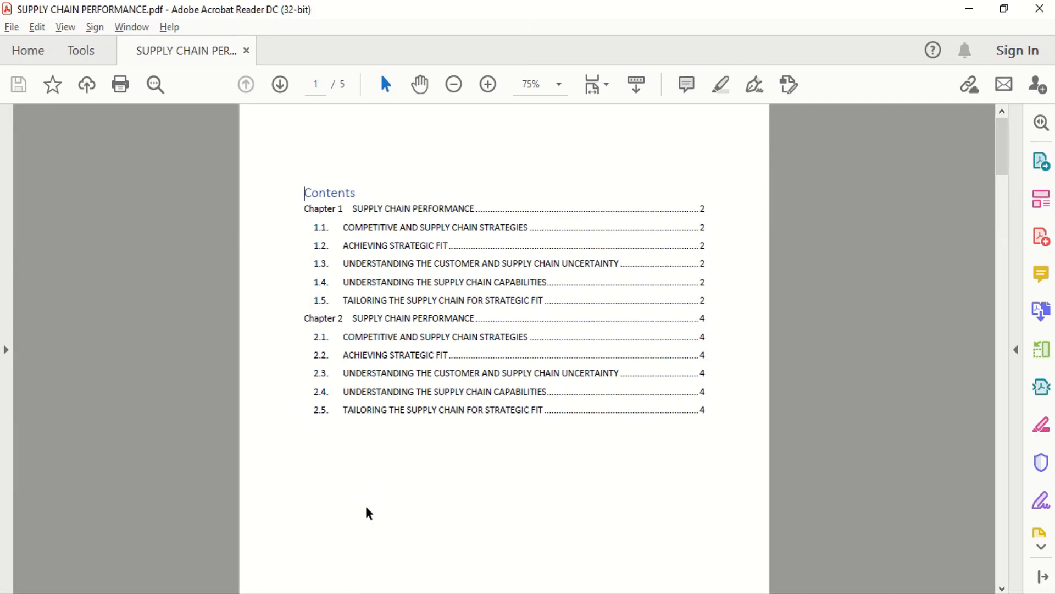
Check the table of contents links in the exported PDF by following the Chapter 1 and 2.5 entries, returning to the contents page each time.
scroll(433, 467, "down", 5)
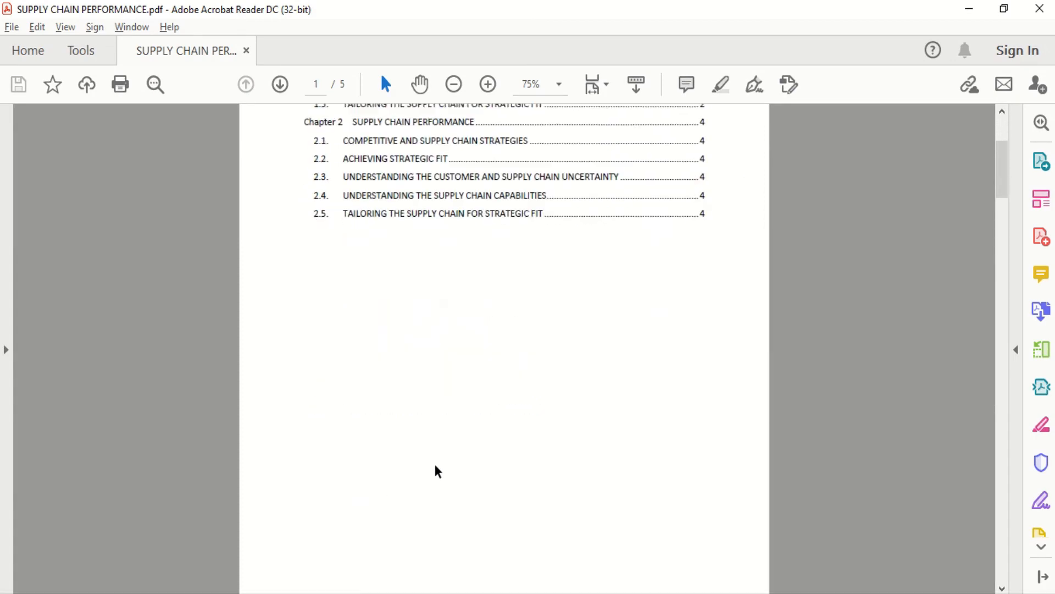
scroll(438, 471, "down", 2)
scroll(438, 471, "up", 5)
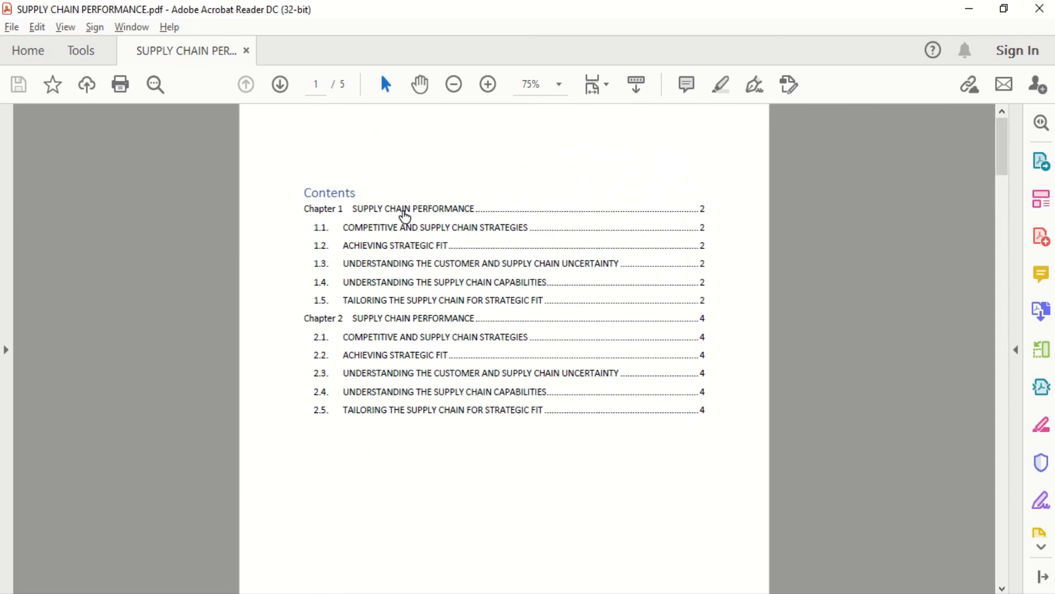
left_click(405, 215)
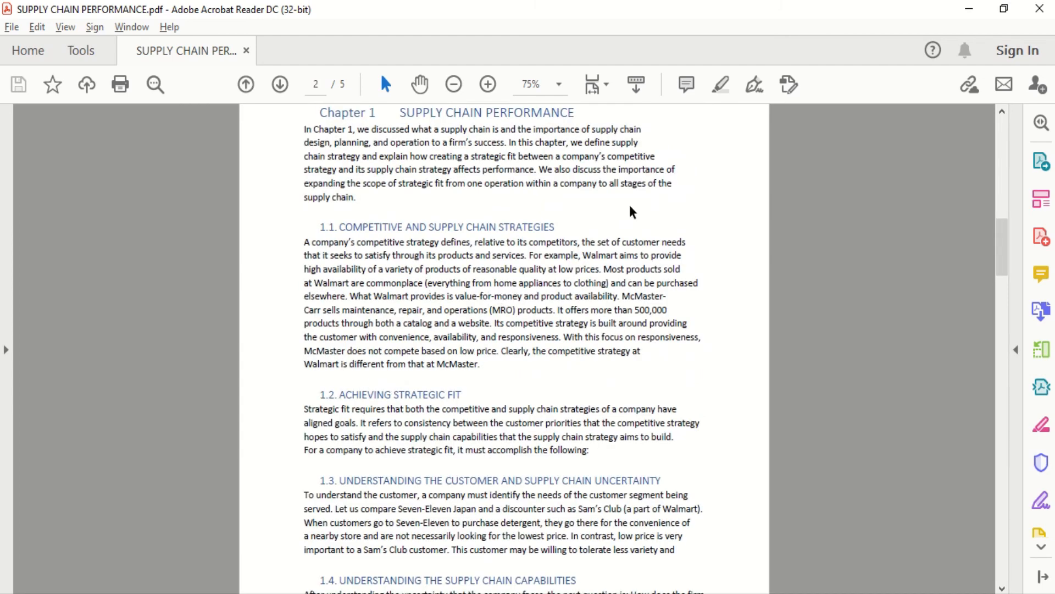
left_click_drag(1004, 248, 1006, 143)
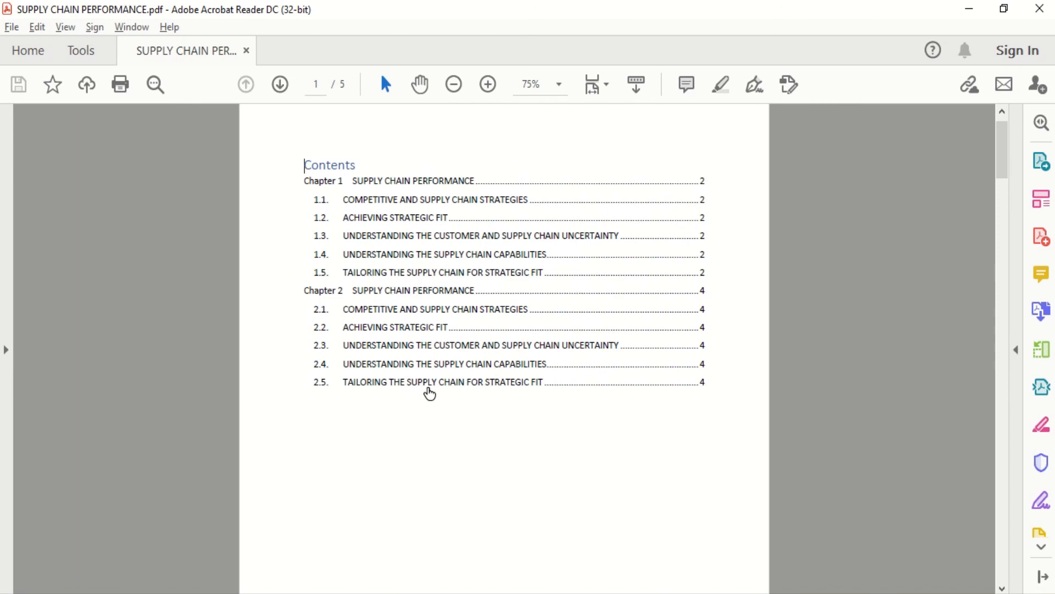
left_click(429, 393)
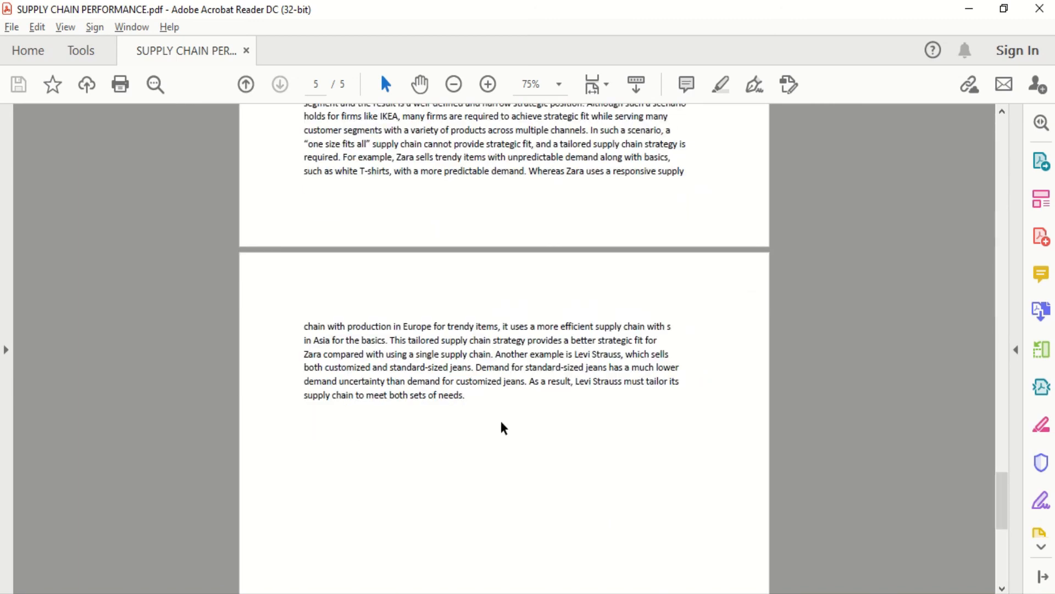
scroll(504, 428, "up", 2)
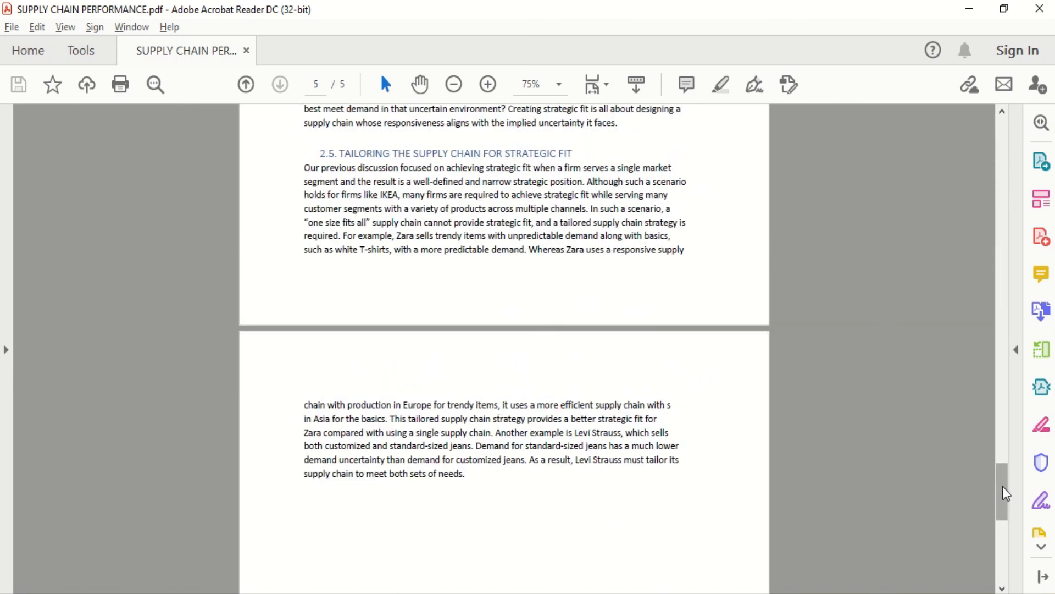
left_click_drag(1001, 489, 1032, 151)
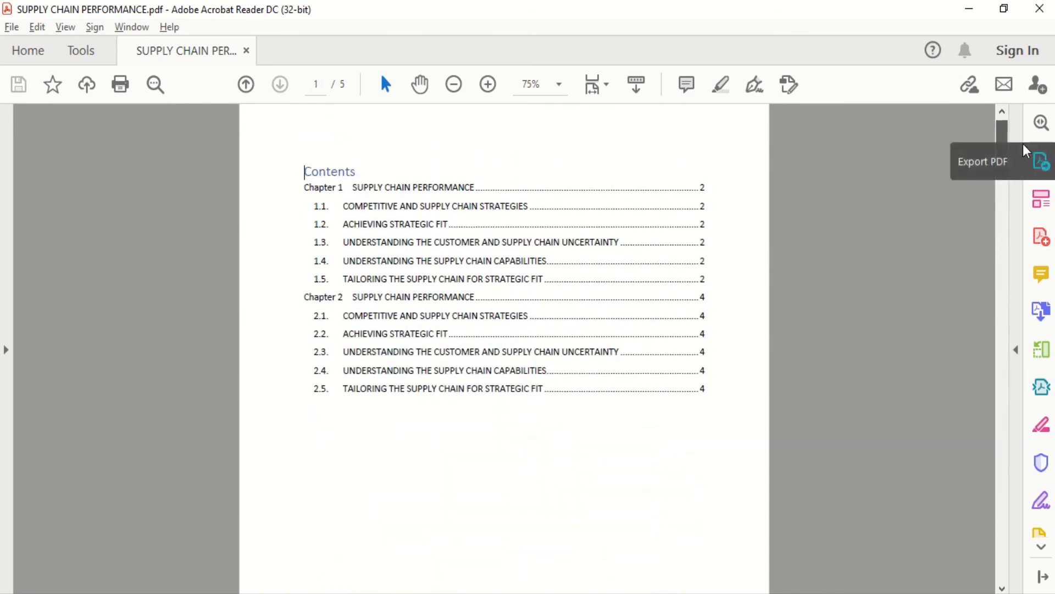